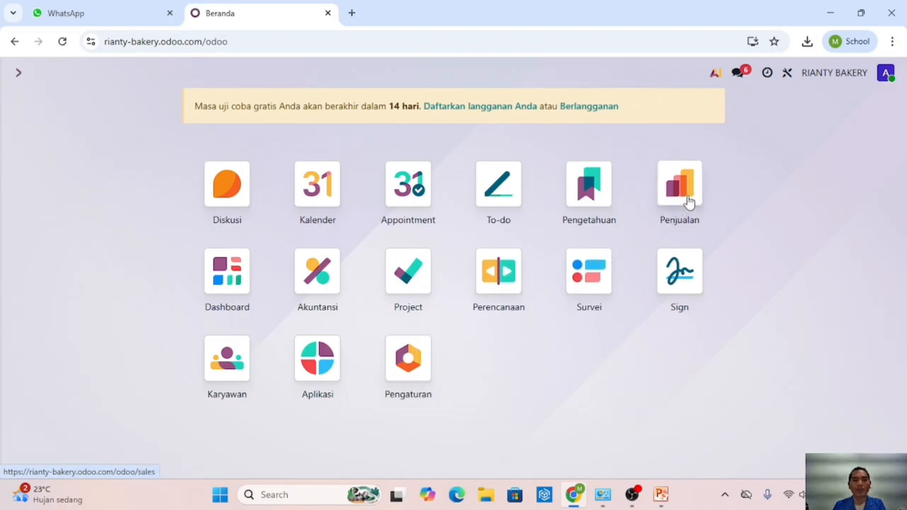
- Open the product list of the Penjualan app
click(680, 186)
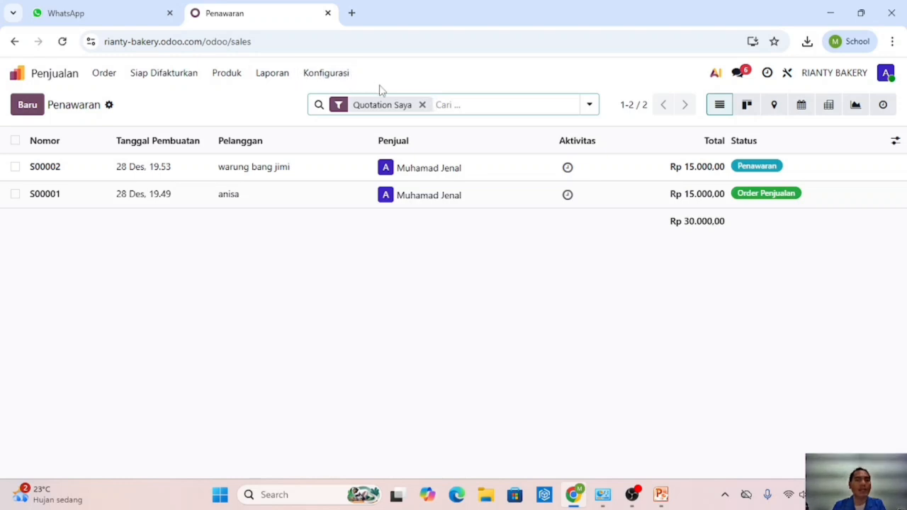
click(237, 79)
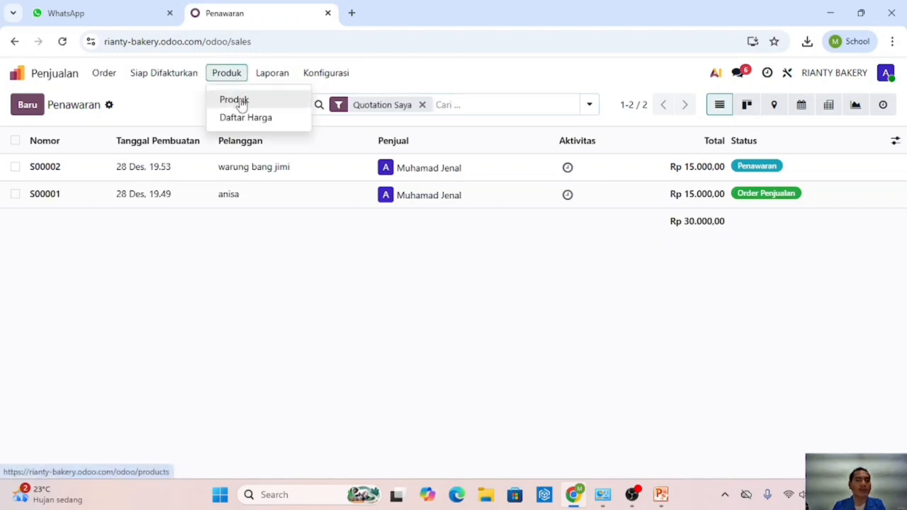
click(241, 104)
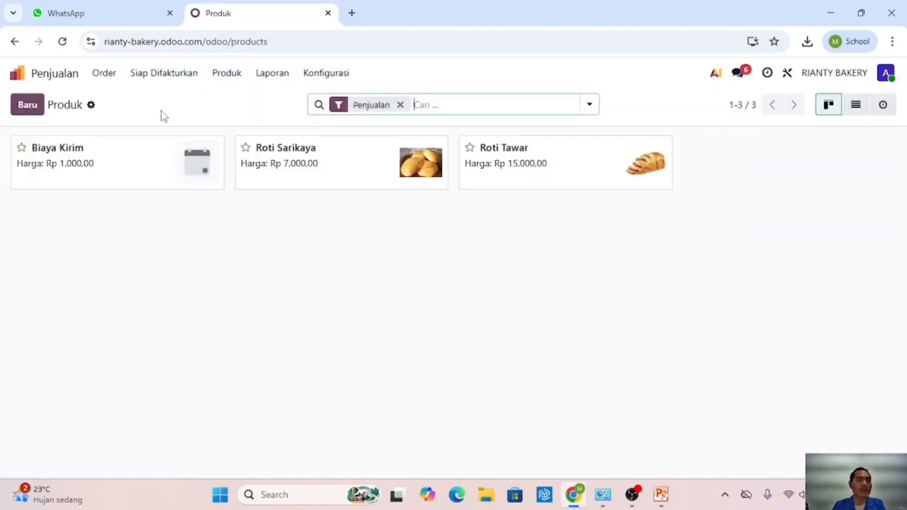
- Start a new product record and name it Roti Coklat
click(28, 106)
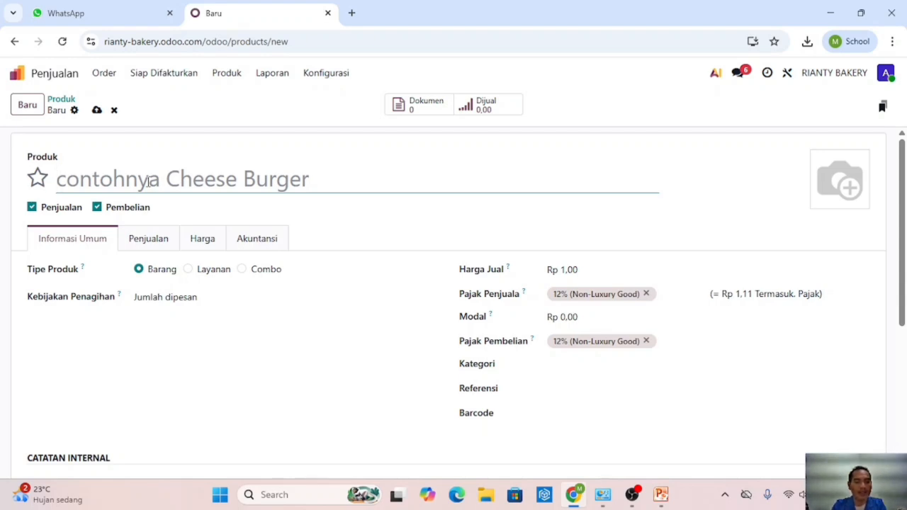
text(rOTI)
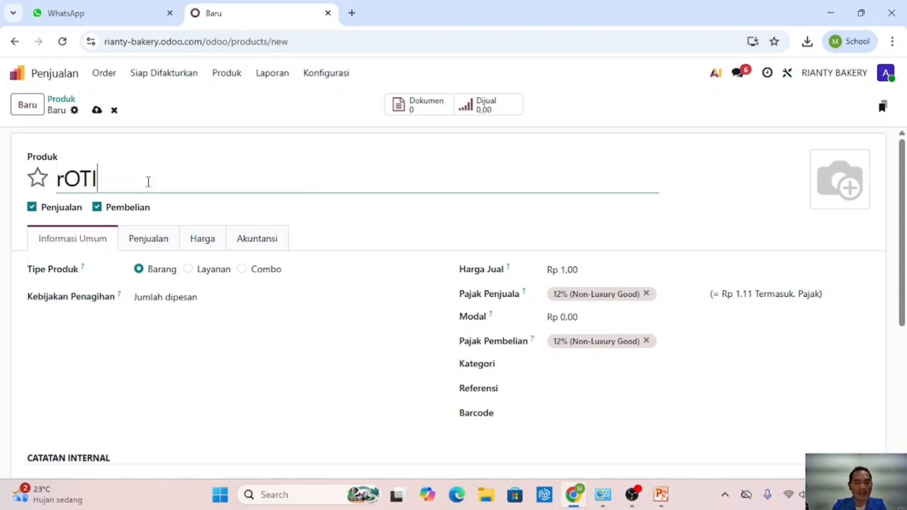
key(BackSpace)
key(BackSpace)
key(BackSpace)
key(BackSpace)
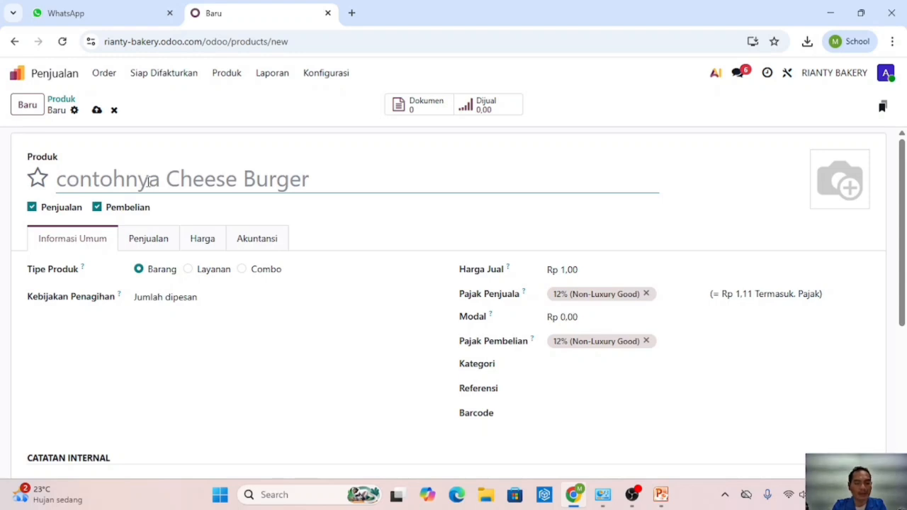
text(Roti C)
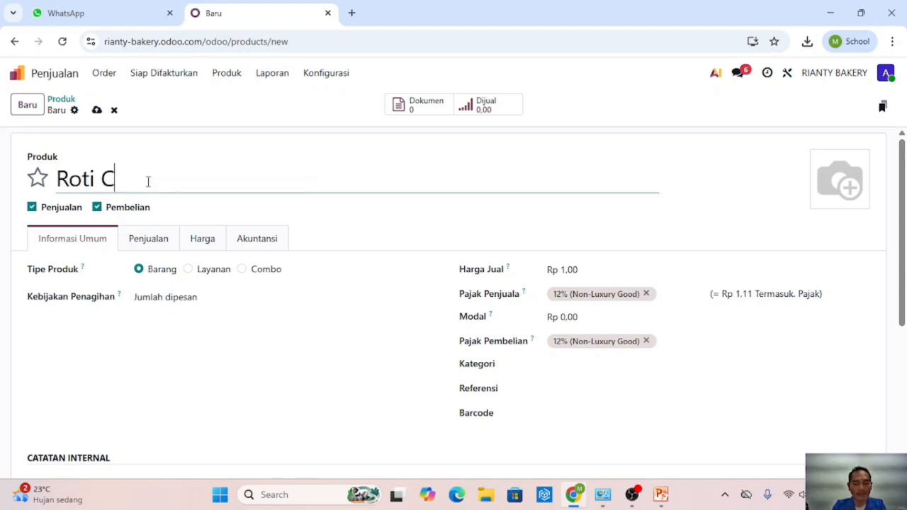
text(oklat)
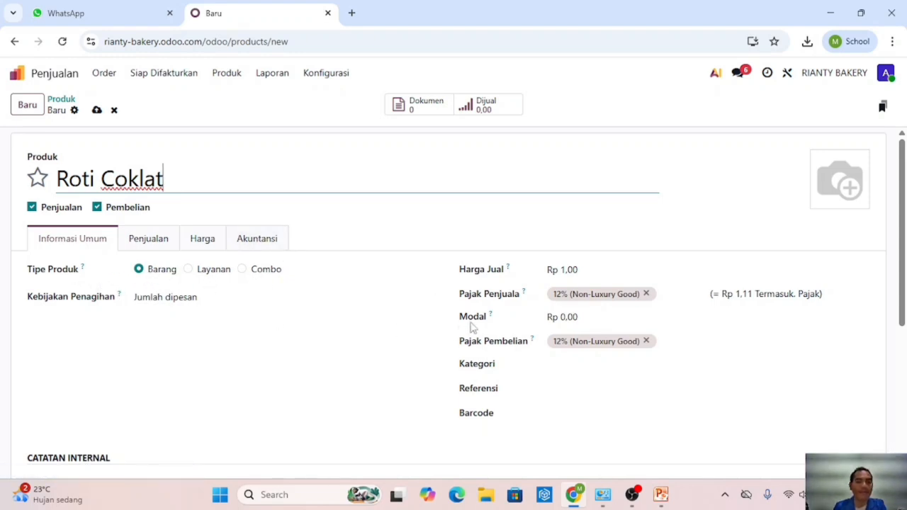
- Price Roti Coklat at Rp 6000 with no sales tax and a cost of Rp 4000
click(592, 270)
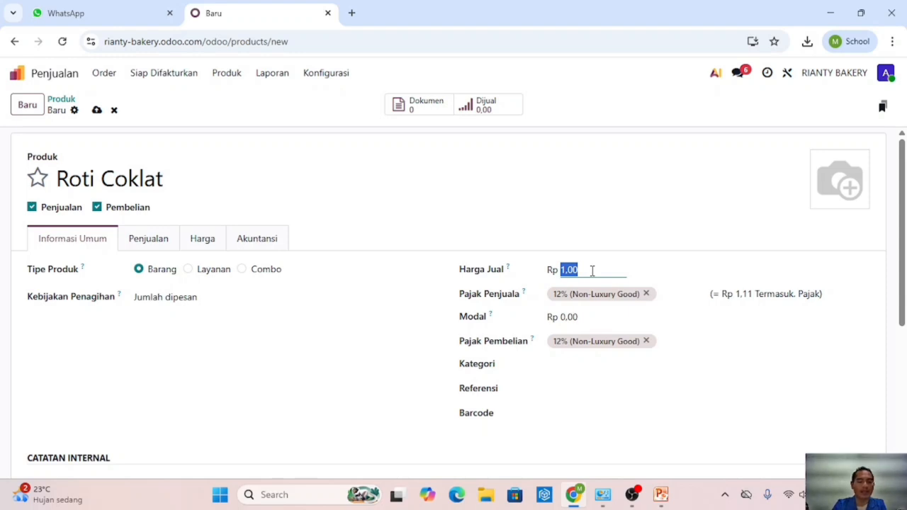
text(6000)
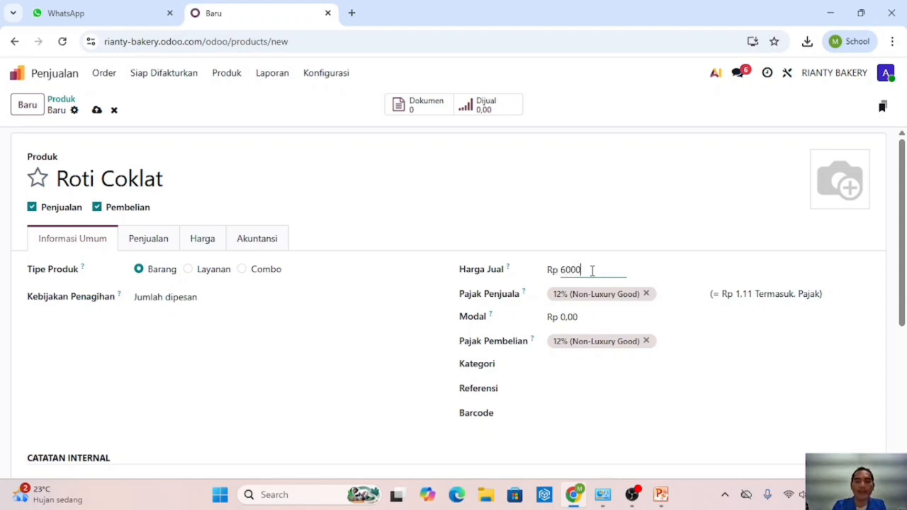
click(646, 293)
click(589, 318)
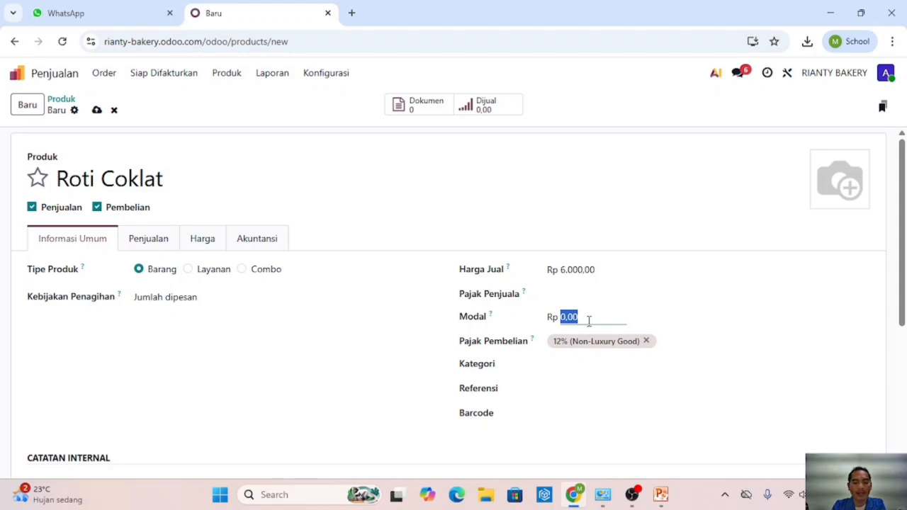
text(4000)
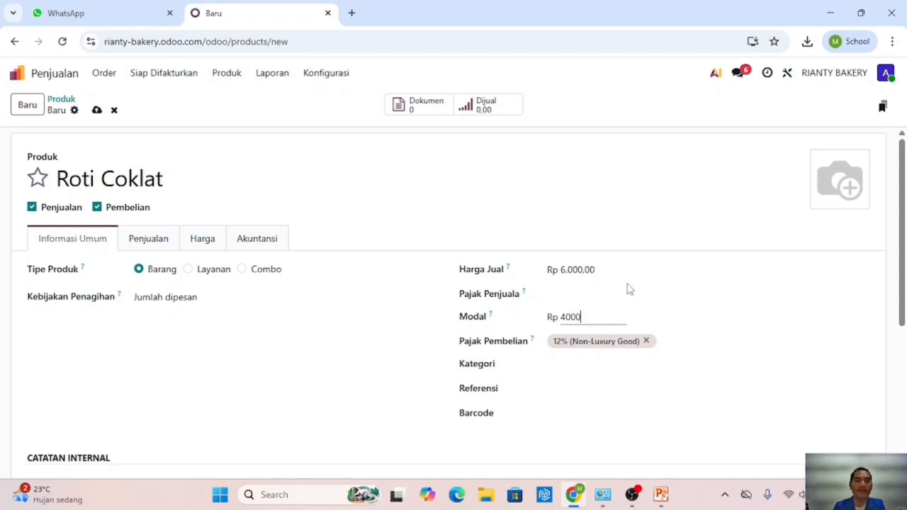
click(822, 202)
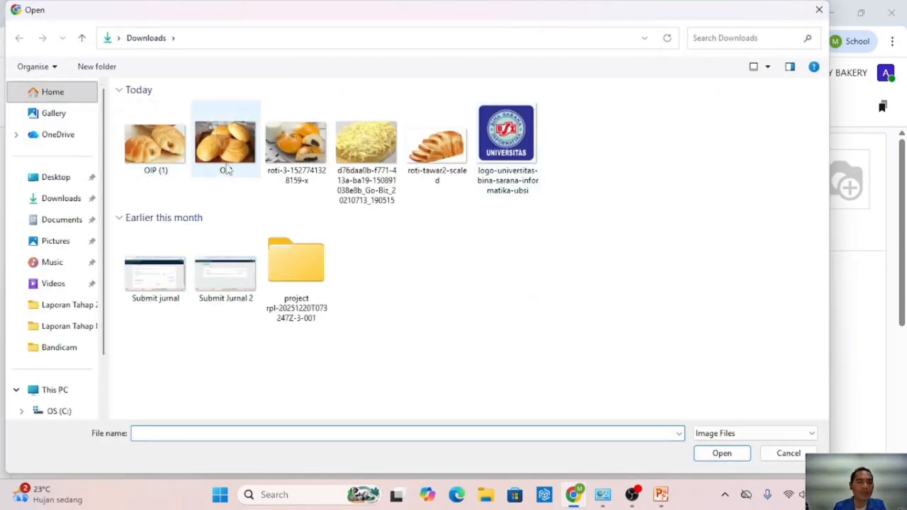
double_click(294, 152)
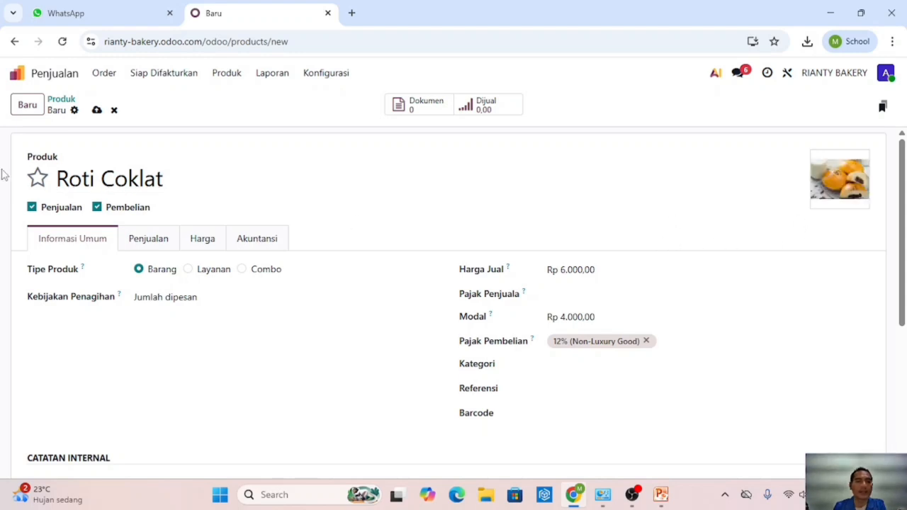
click(97, 112)
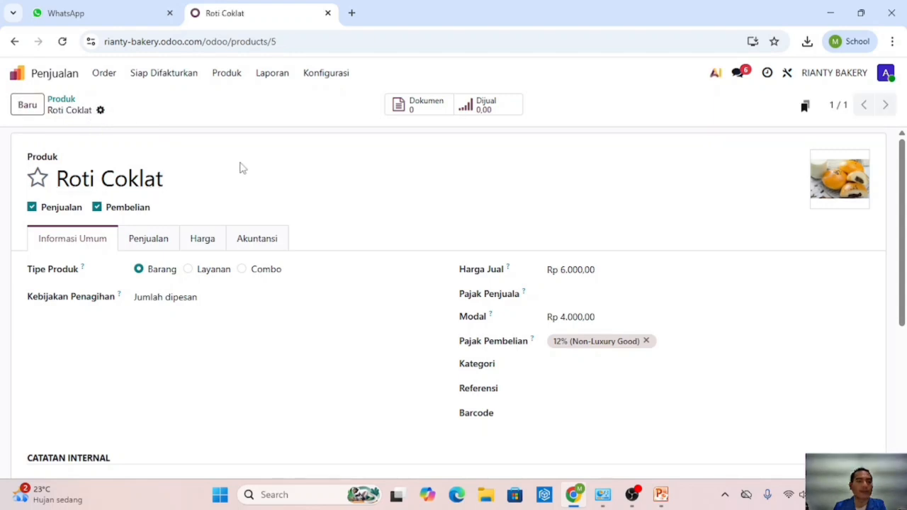
- Start another new product record and name it Roti Pisang Keju
click(28, 106)
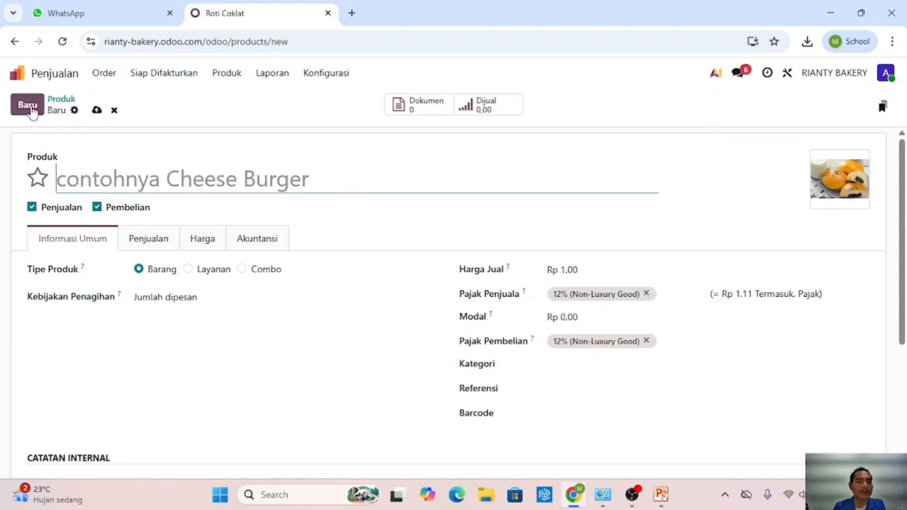
text(Ro)
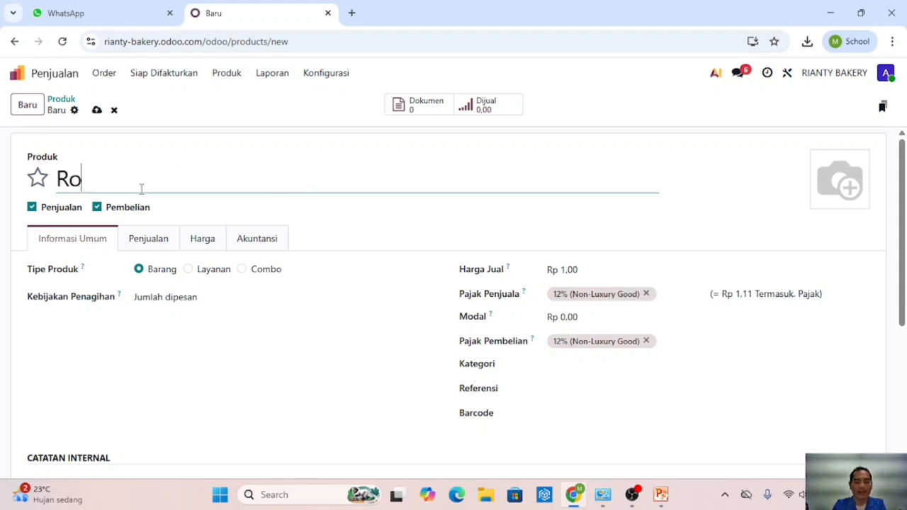
text(ti Pisa)
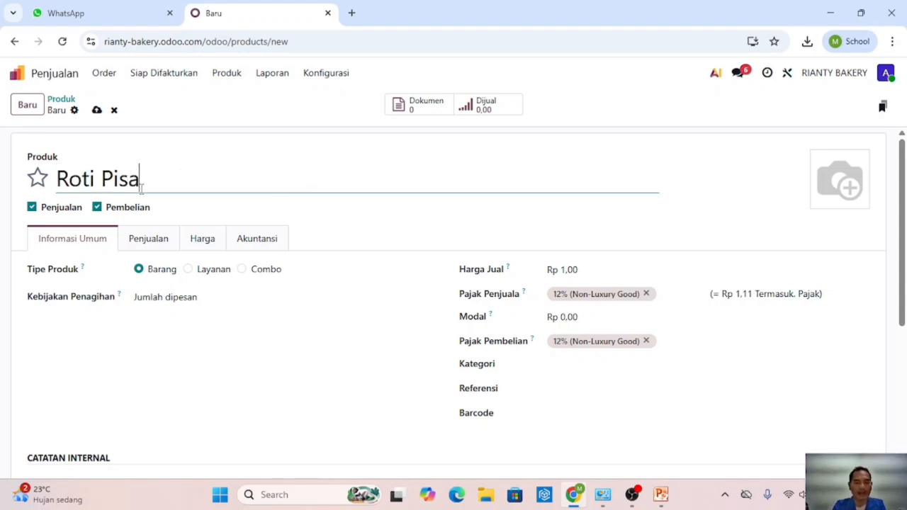
text(fng Keju)
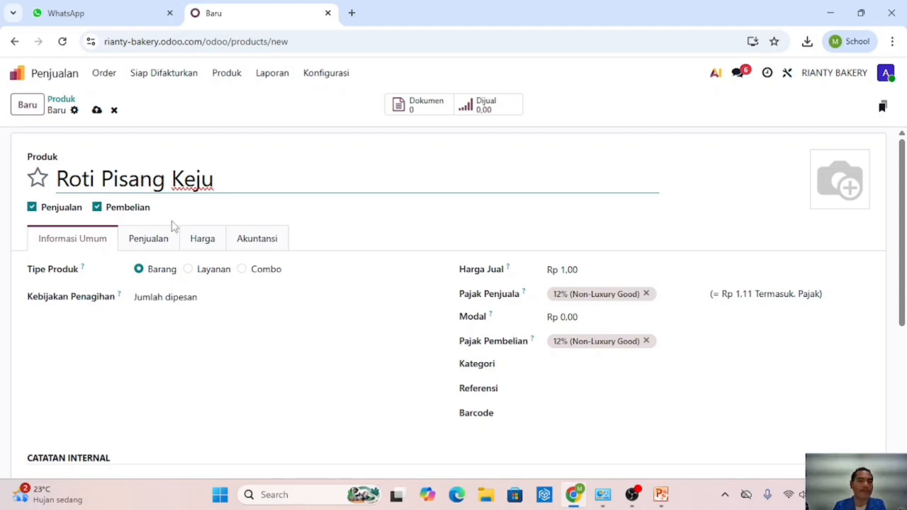
click(139, 270)
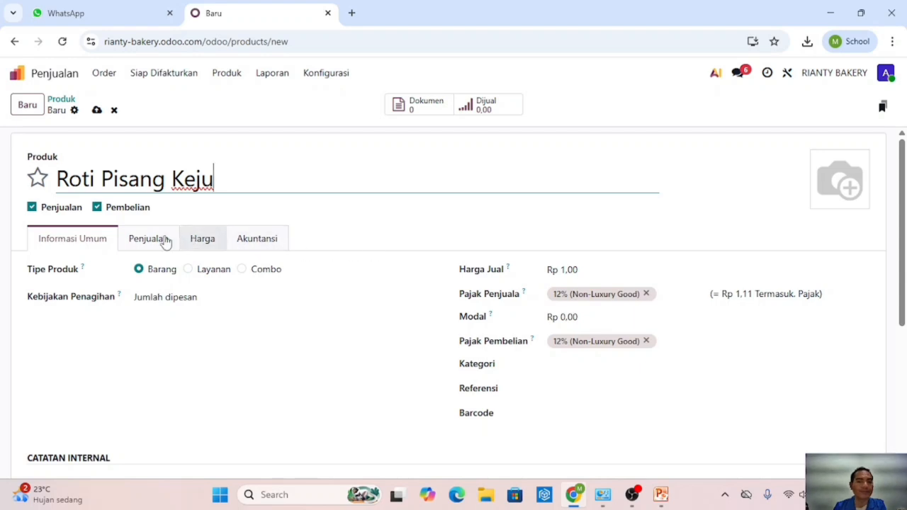
click(148, 240)
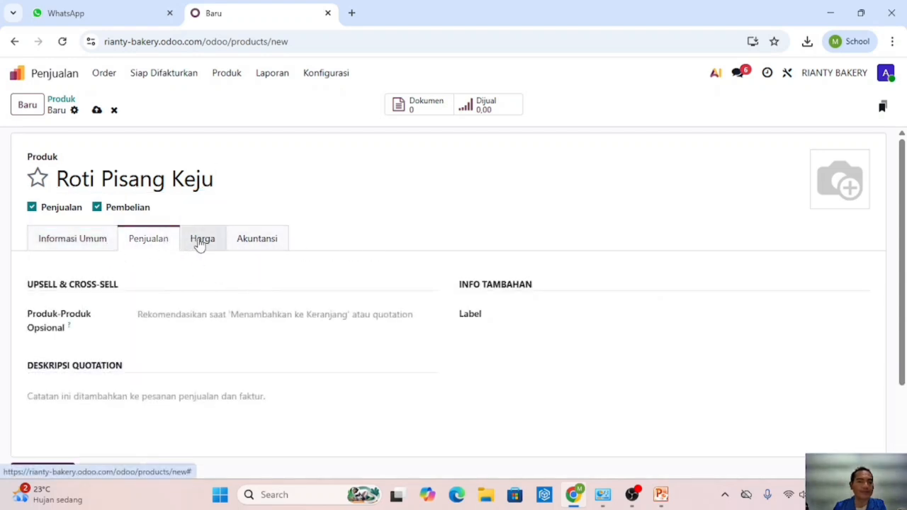
click(201, 240)
click(73, 238)
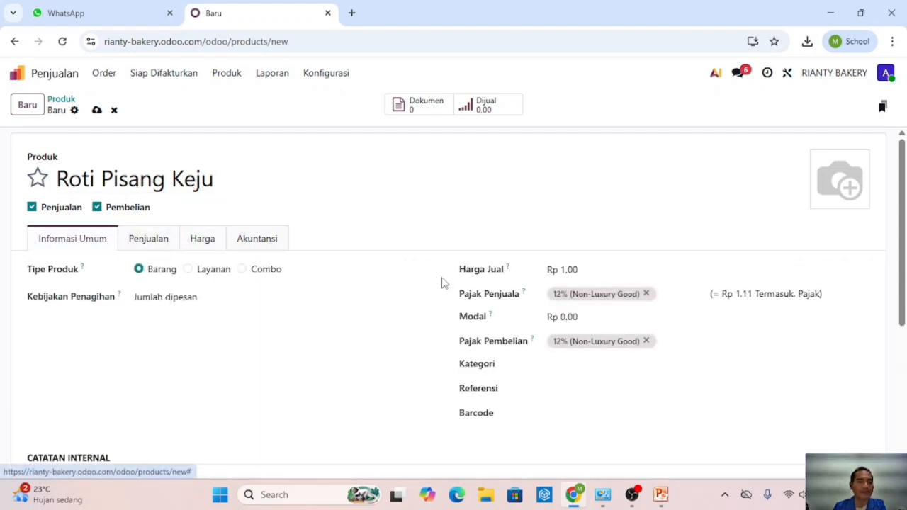
- Price Roti Pisang Keju at Rp 7000 with a cost of Rp 4000 and no sales or purchase tax
click(564, 270)
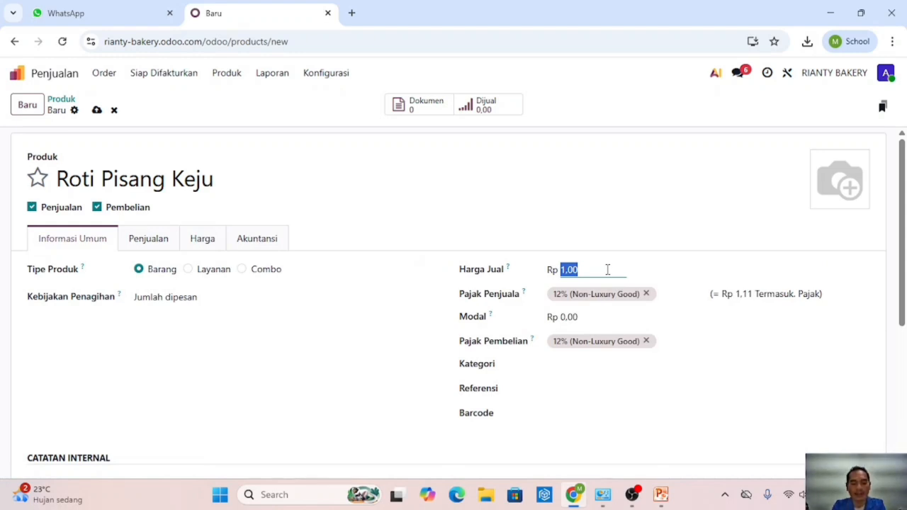
text(7000)
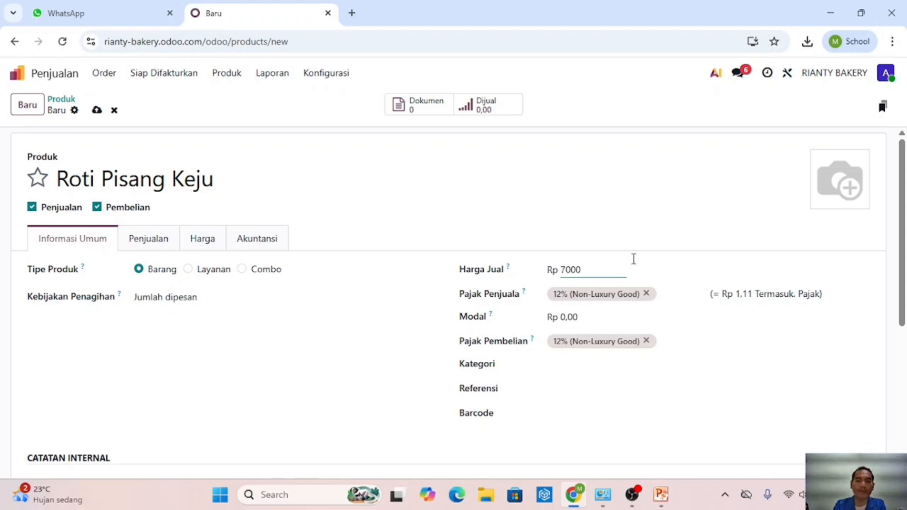
click(616, 319)
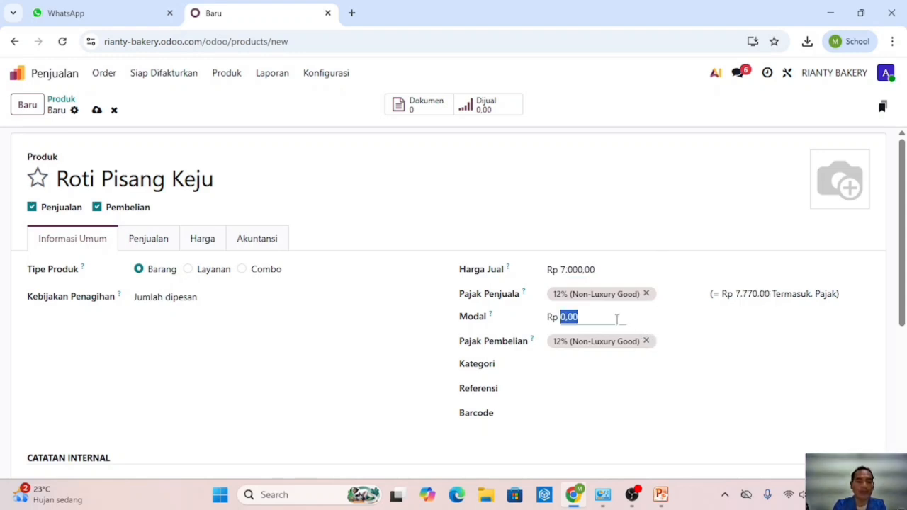
text(4000)
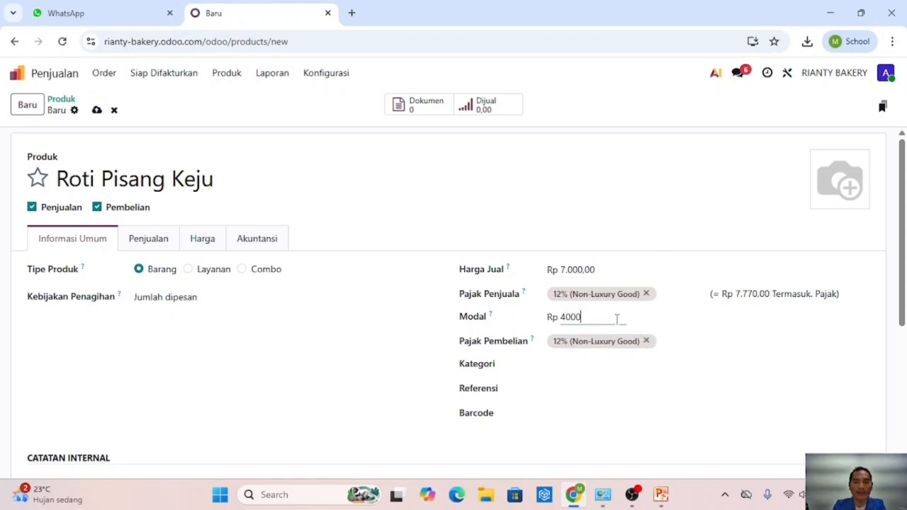
click(647, 294)
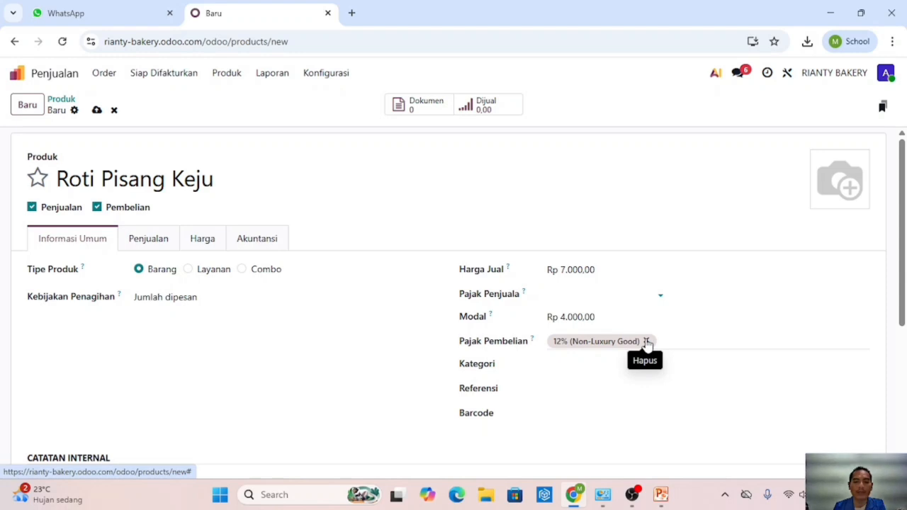
click(647, 343)
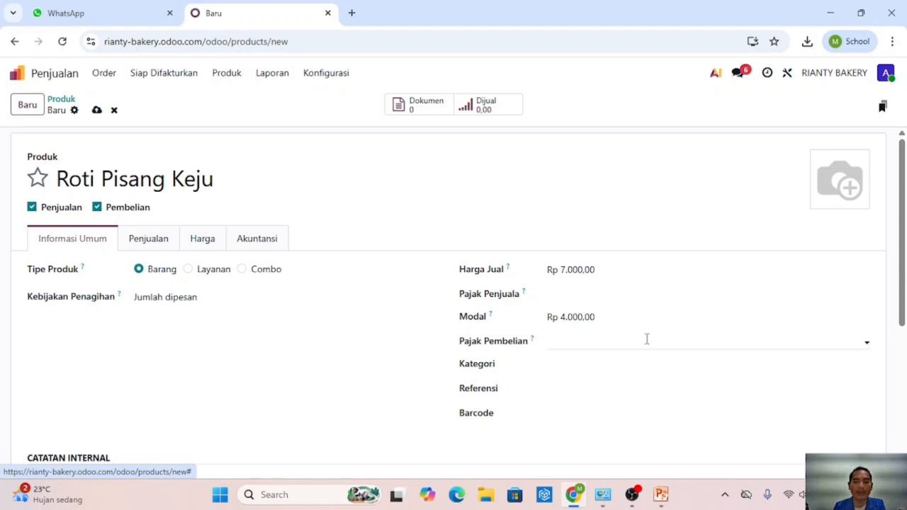
- Add the image OIP (1) to Roti Pisang Keju, save the product and return to the product list
click(821, 201)
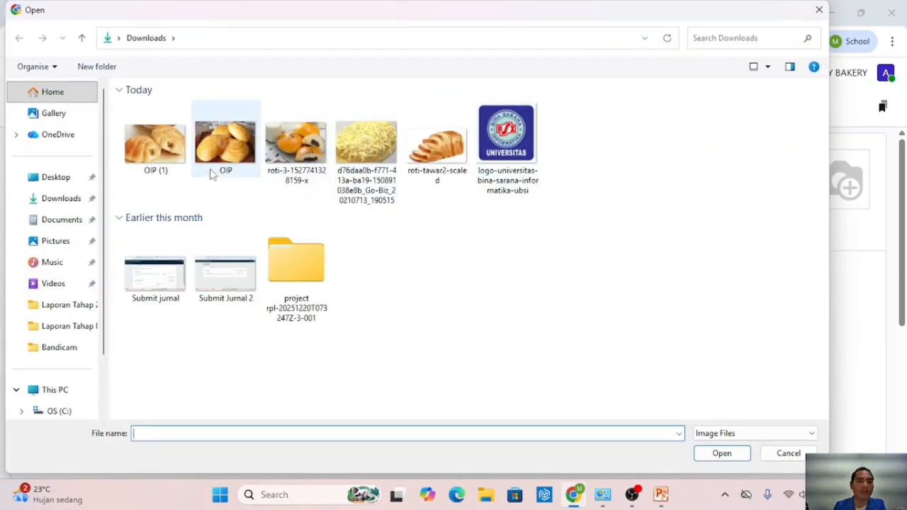
double_click(167, 148)
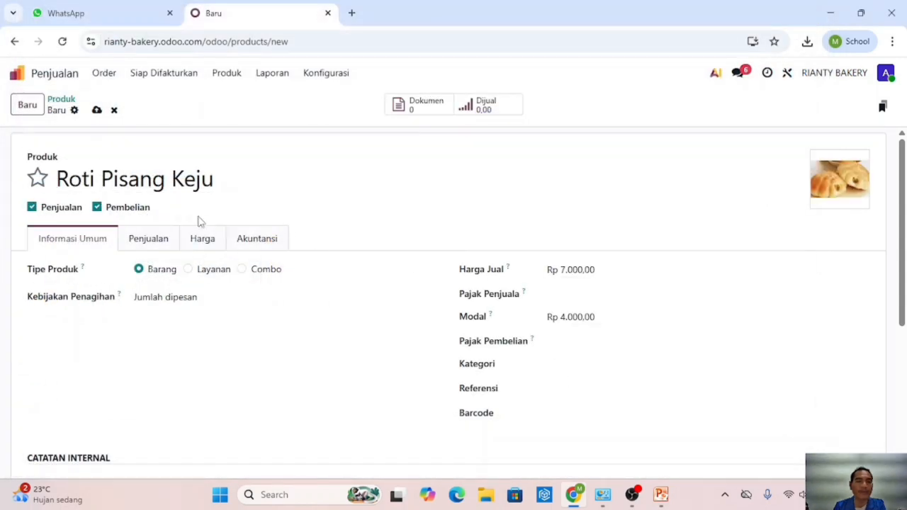
click(96, 111)
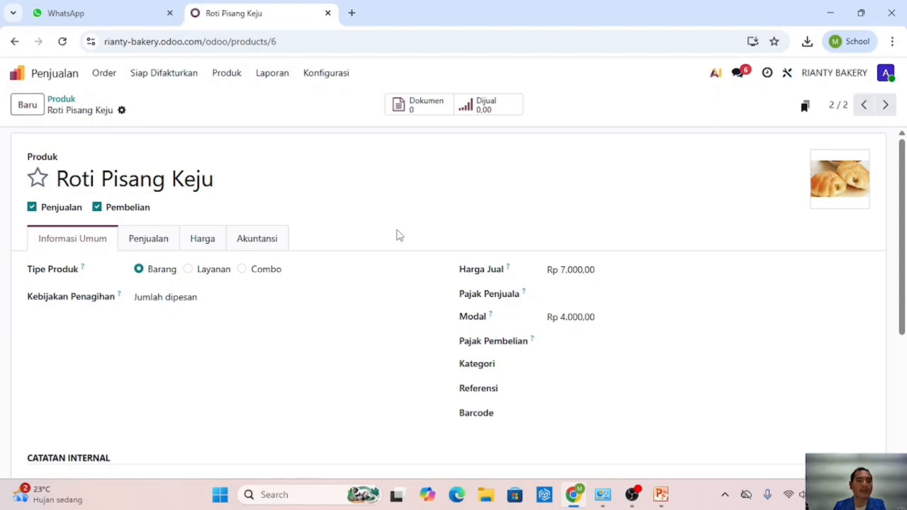
click(61, 100)
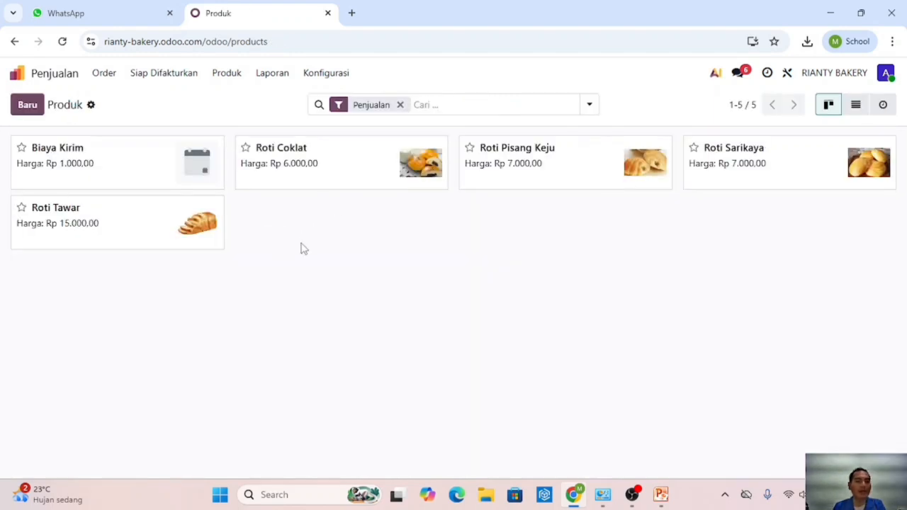
click(228, 76)
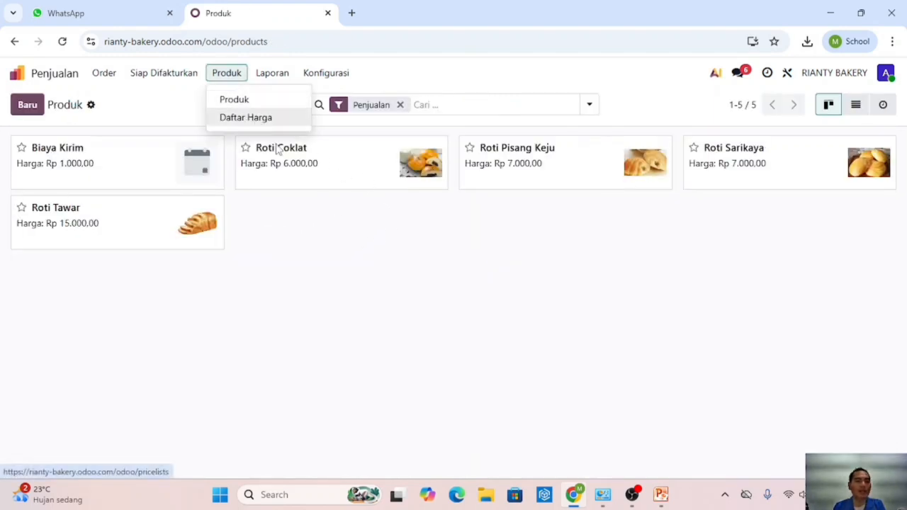
click(408, 303)
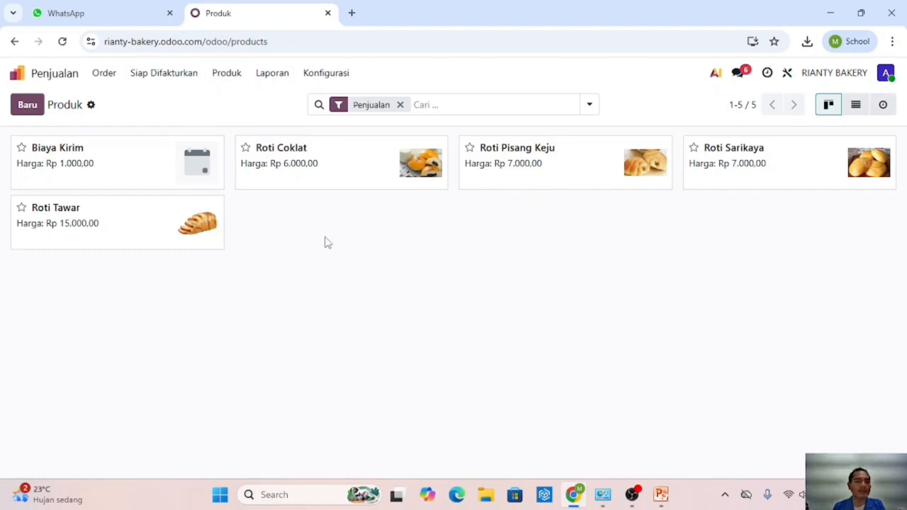
- Create a new company customer record named Warung Momy Gempi
click(106, 83)
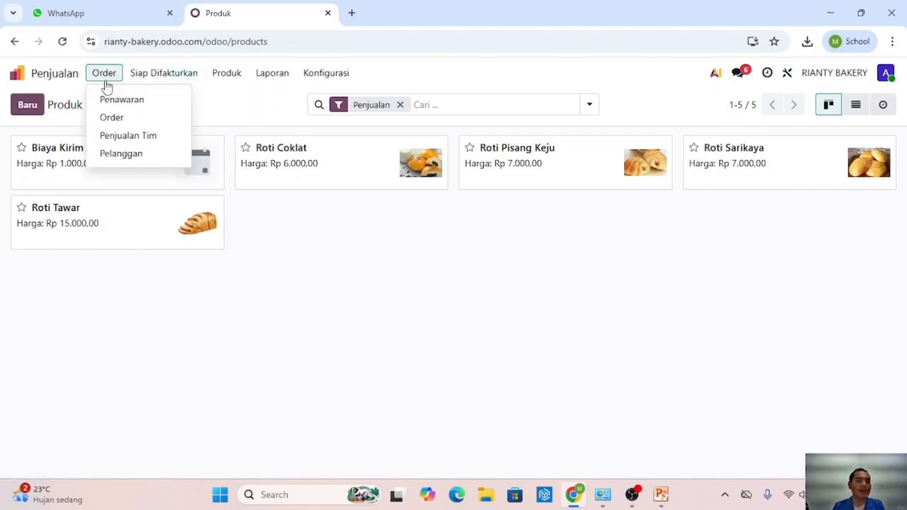
click(108, 157)
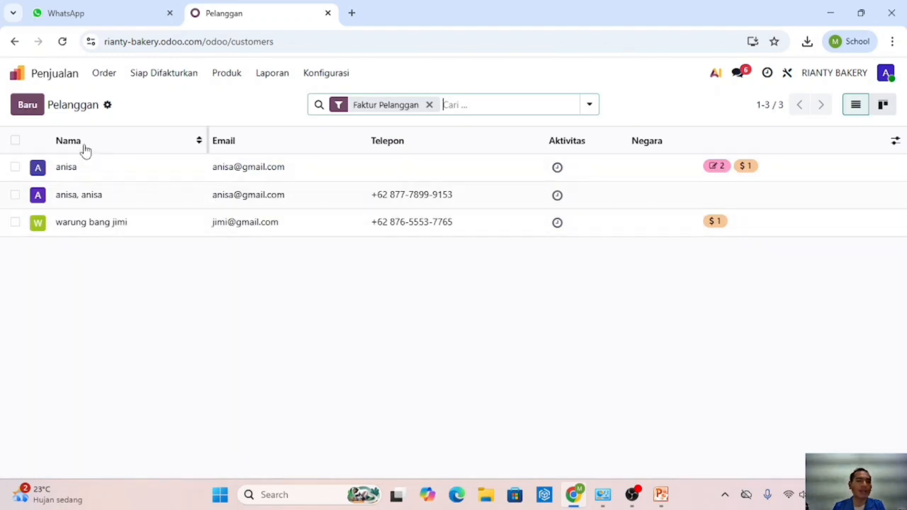
click(29, 108)
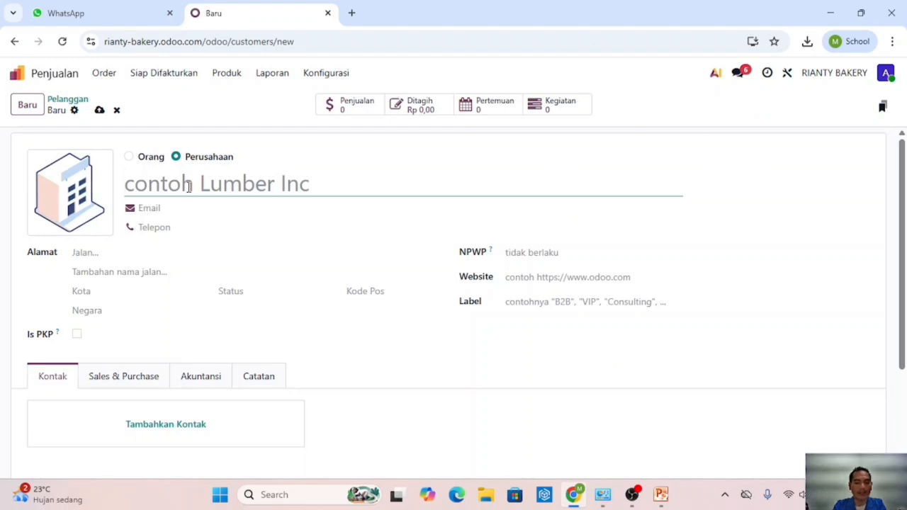
text(Warung)
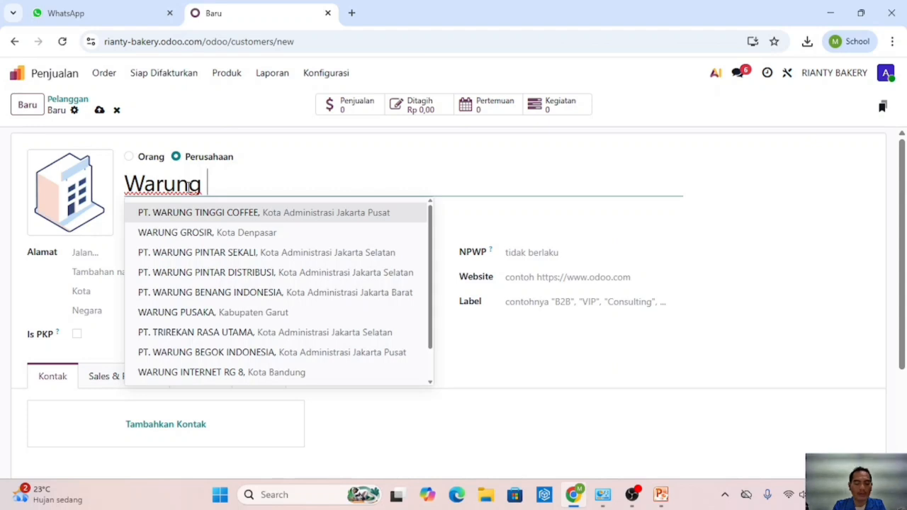
text(Momy Gempi)
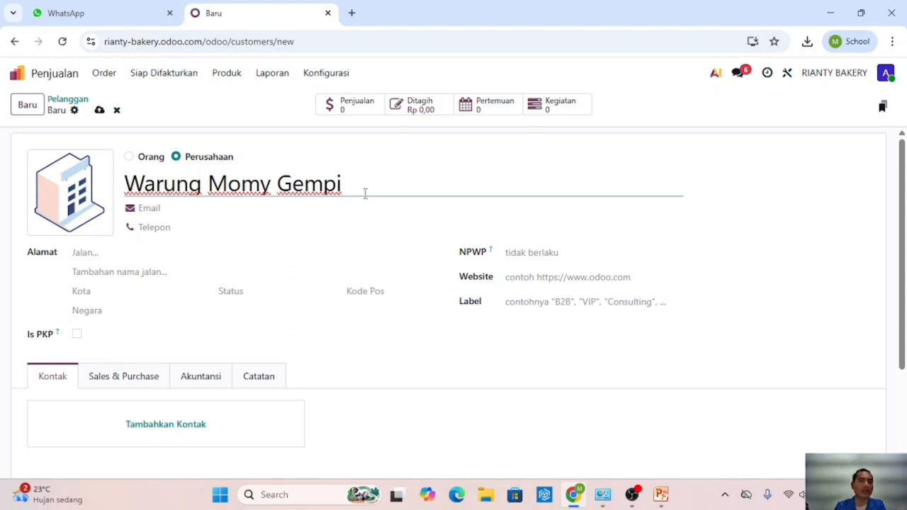
- Fill in the customer's e-mail, autofill the phone and address from the saved suggestion, and change the phone number's last digits
click(202, 204)
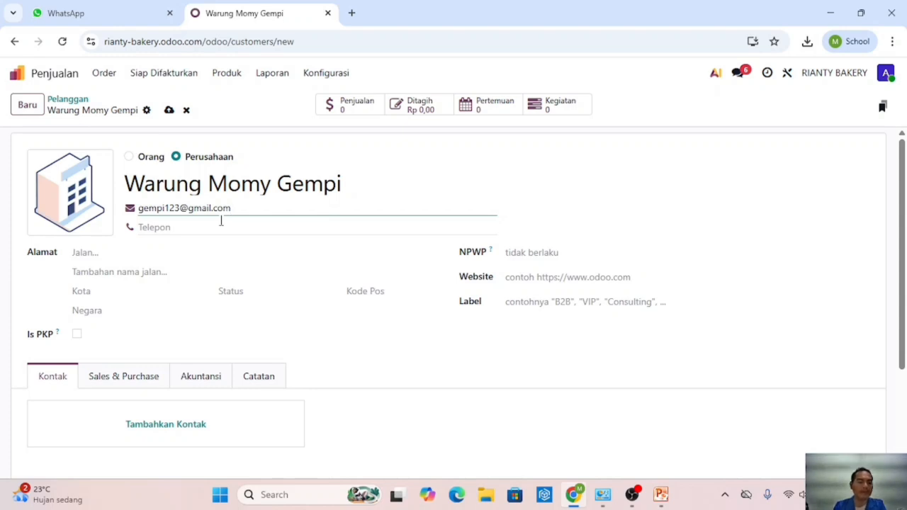
click(219, 222)
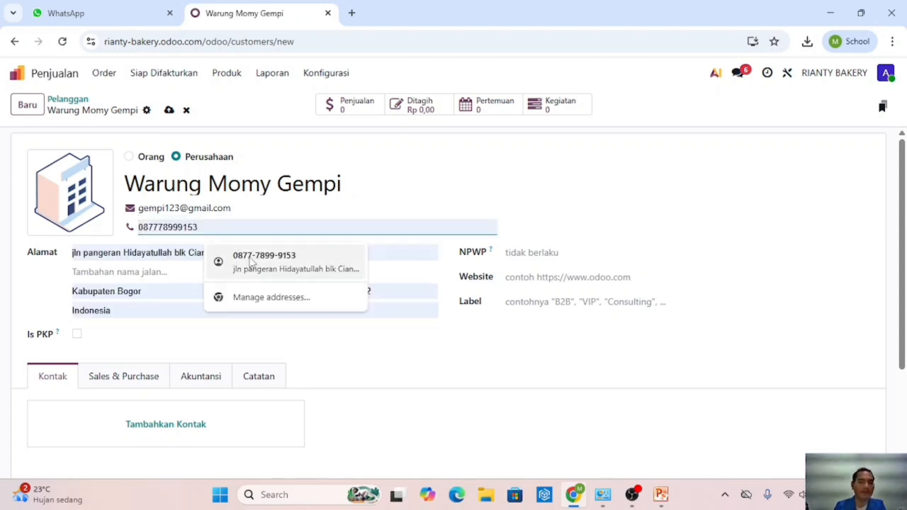
click(255, 264)
drag(239, 229, 202, 222)
text(4)
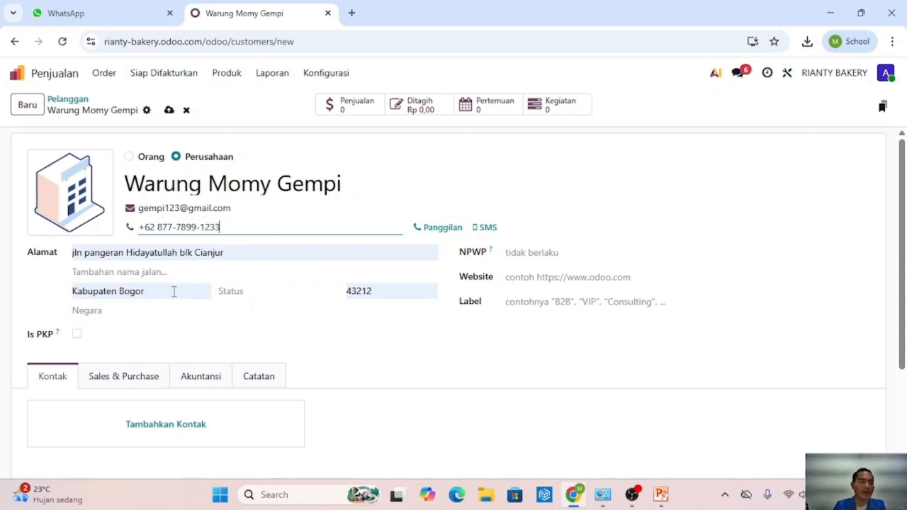
- Replace the city in the customer's address, save the record and return to the customer list
click(173, 292)
drag(174, 290, 50, 289)
text(CiN)
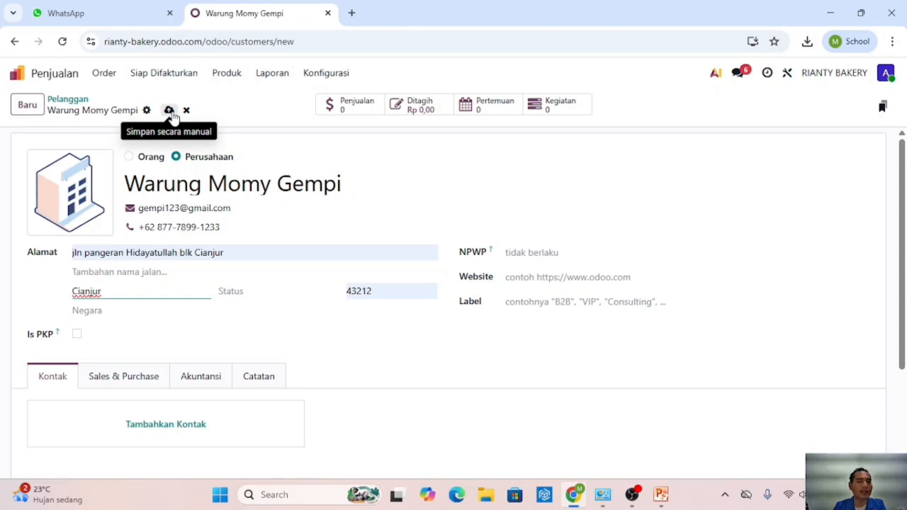
click(169, 111)
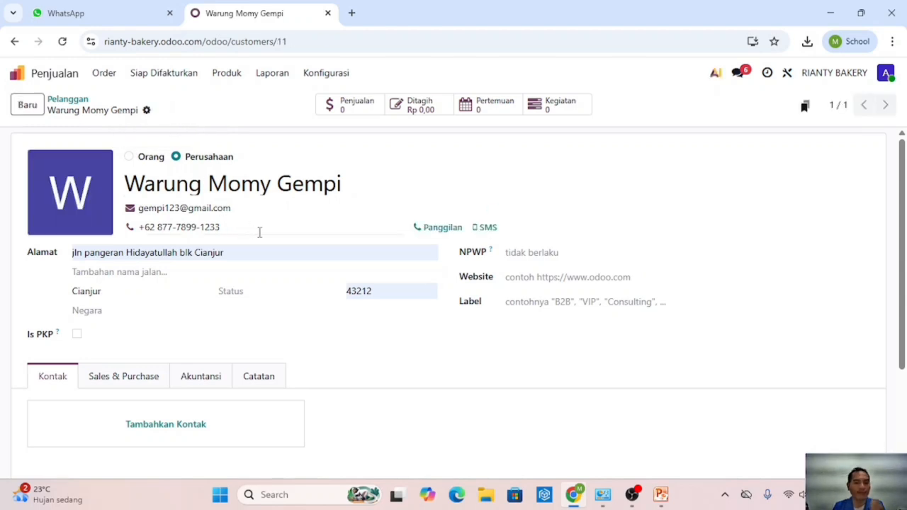
click(105, 74)
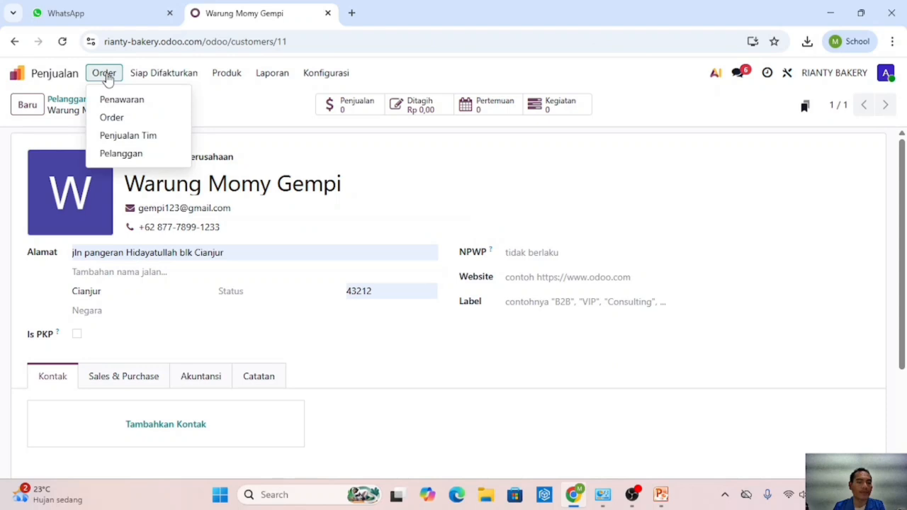
click(130, 153)
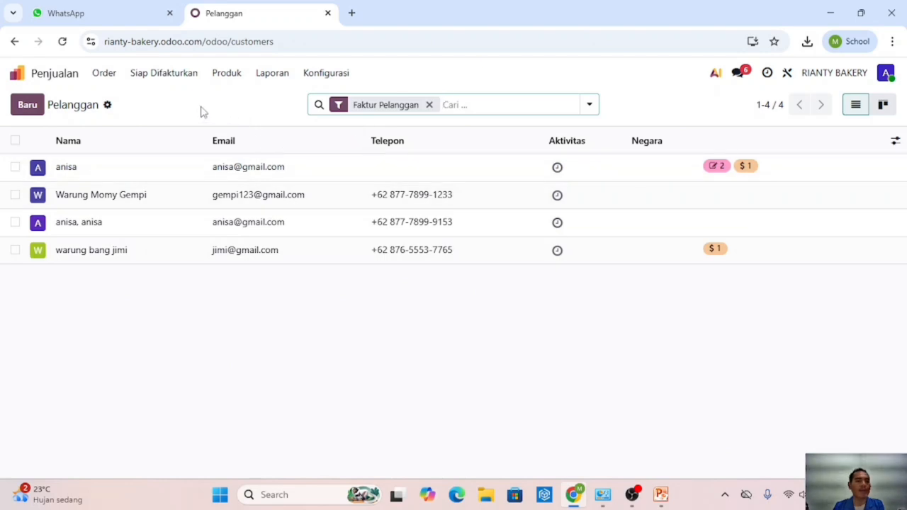
- Create a new quotation for Warung Momy Gempi with an expiration date of 1 January 2026
click(116, 76)
click(128, 98)
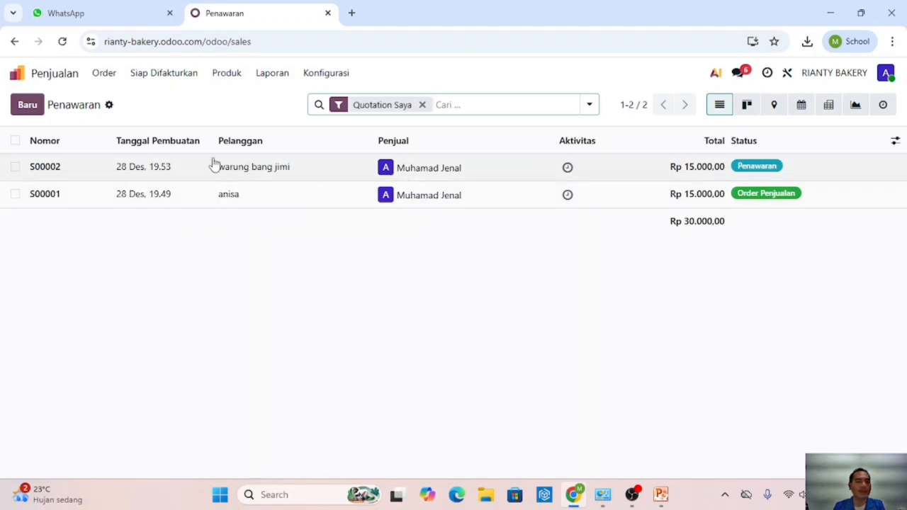
click(28, 105)
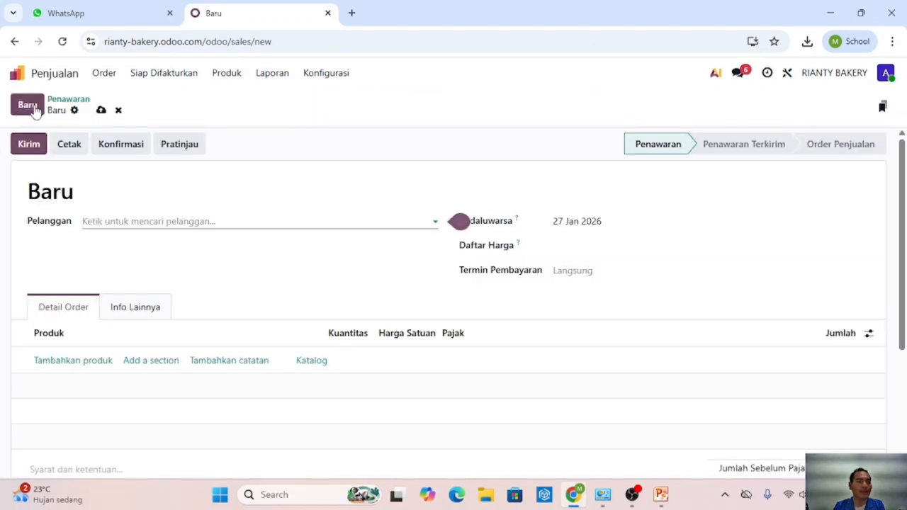
click(131, 218)
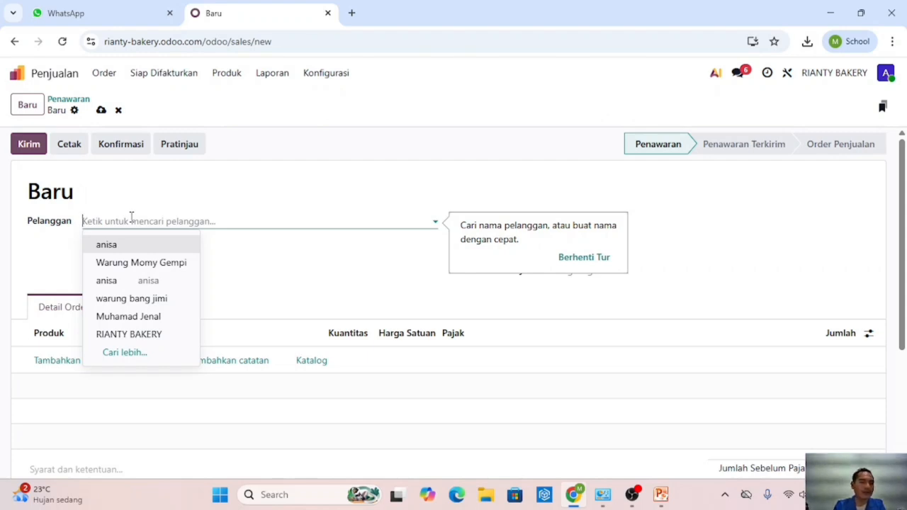
click(143, 267)
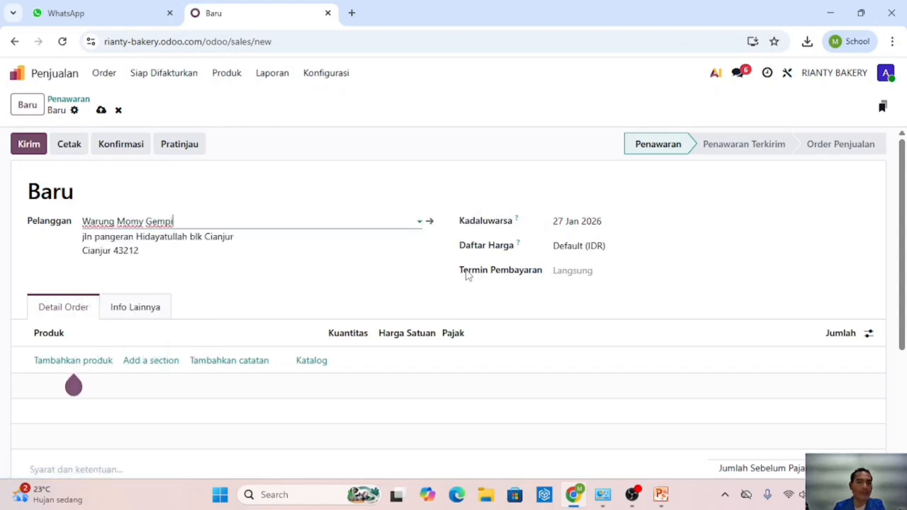
click(557, 223)
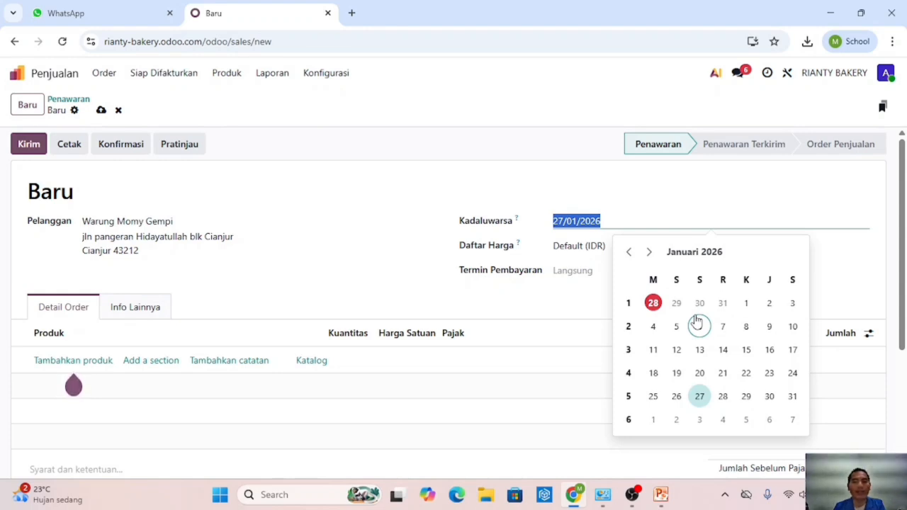
click(746, 303)
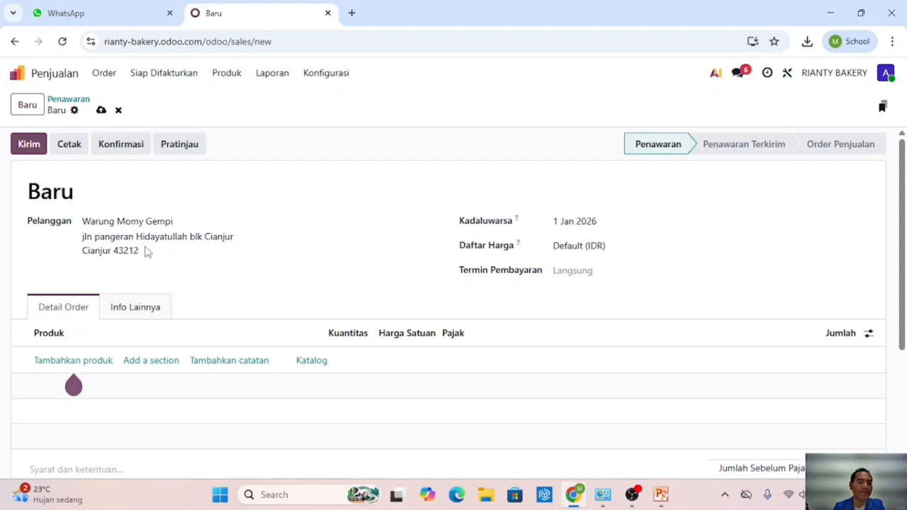
- Add Roti Coklat as the first product line of the quotation
scroll(129, 276, down, 1)
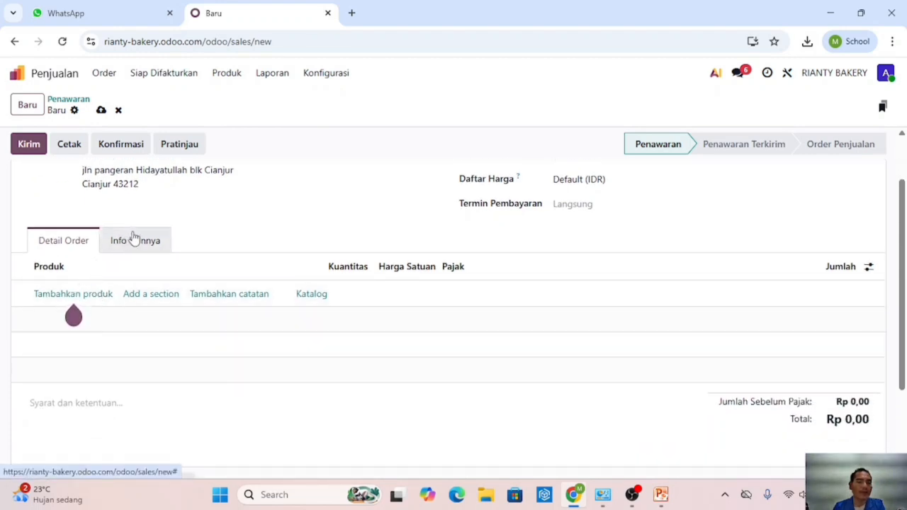
mouse_move(82, 299)
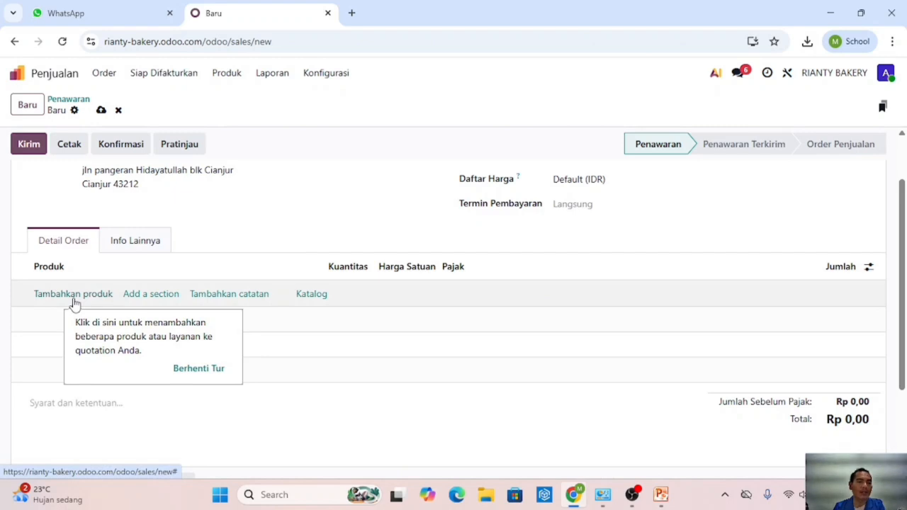
click(75, 300)
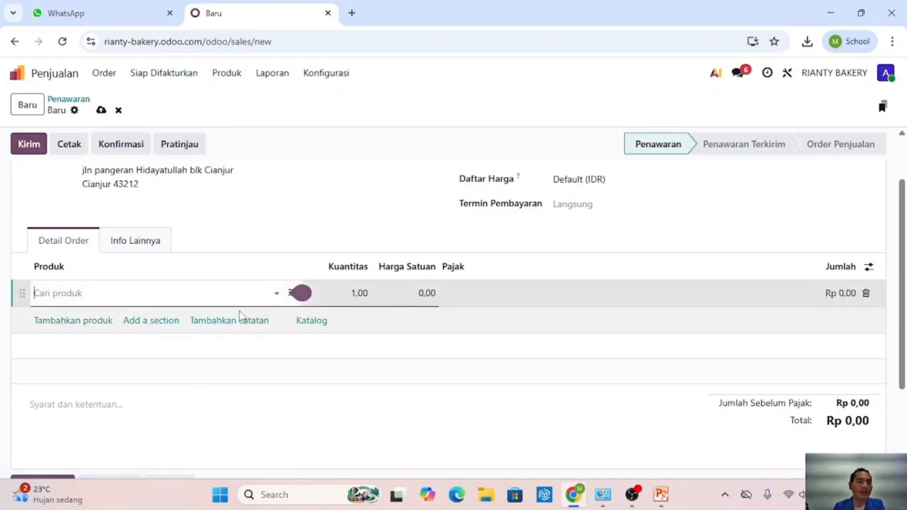
scroll(248, 317, up, 1)
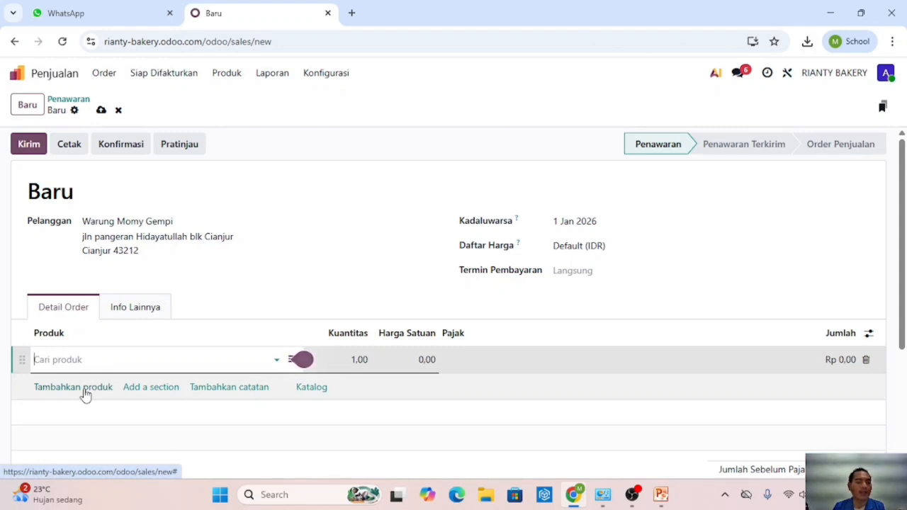
scroll(138, 346, down, 1)
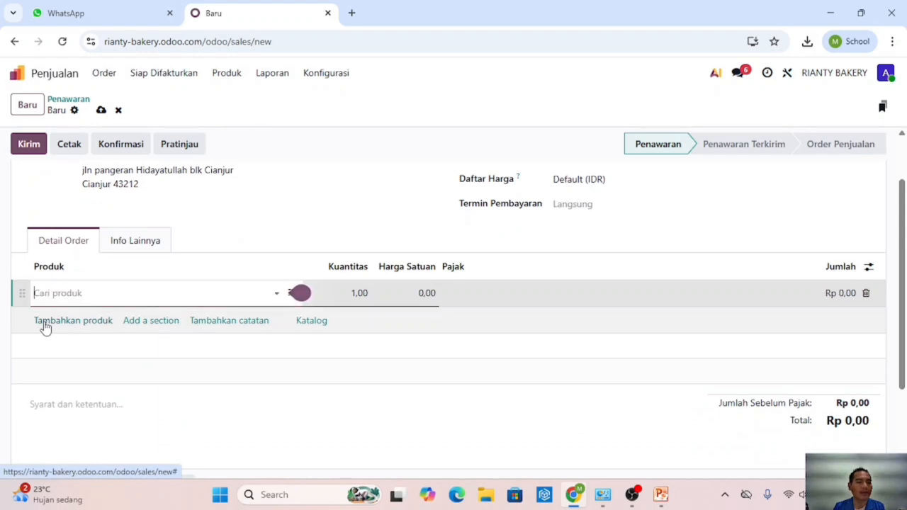
click(108, 287)
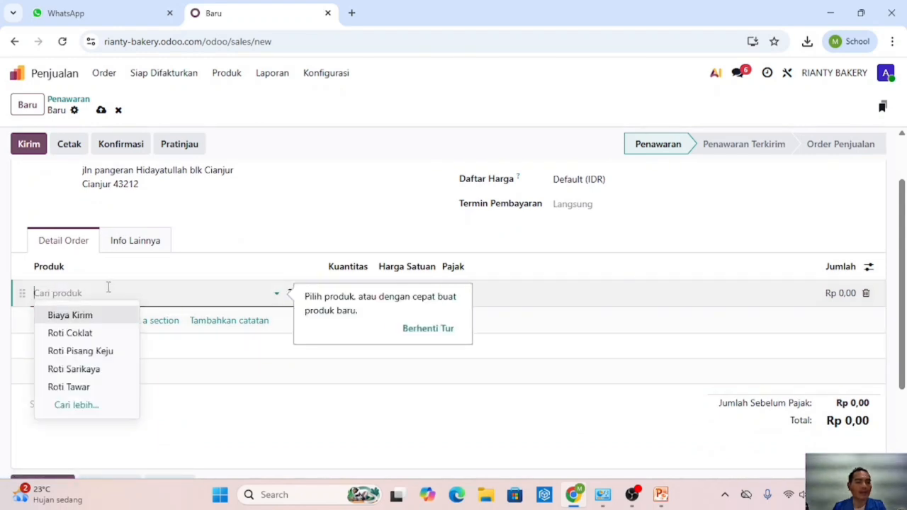
click(87, 333)
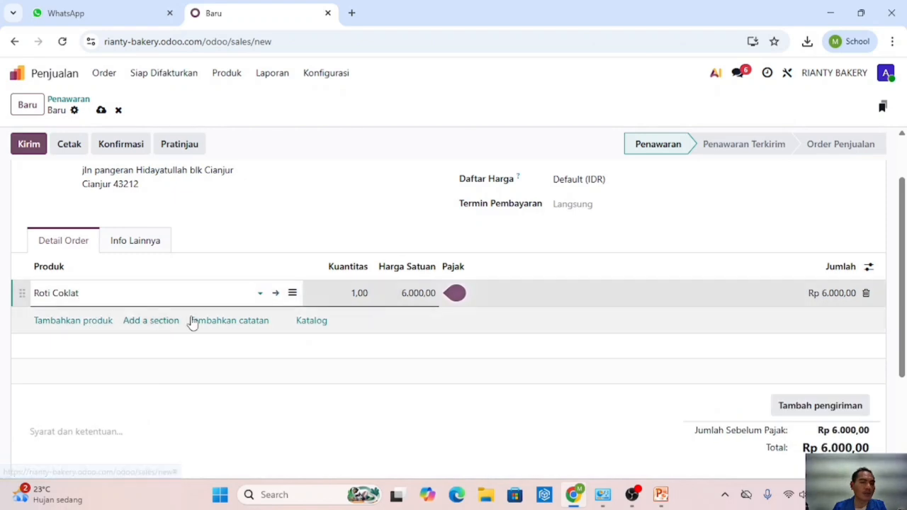
- Add product lines for Roti Pisang Keju and Roti Sarikaya to the quotation
click(52, 323)
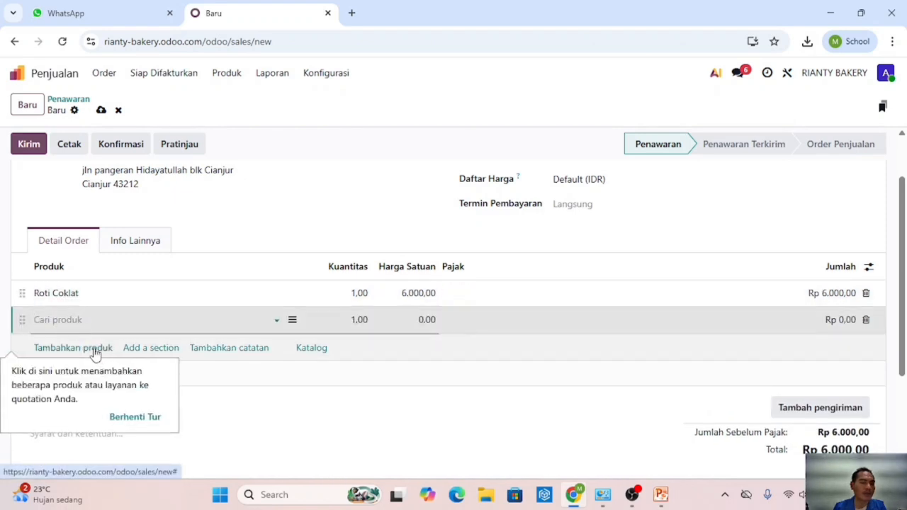
click(86, 321)
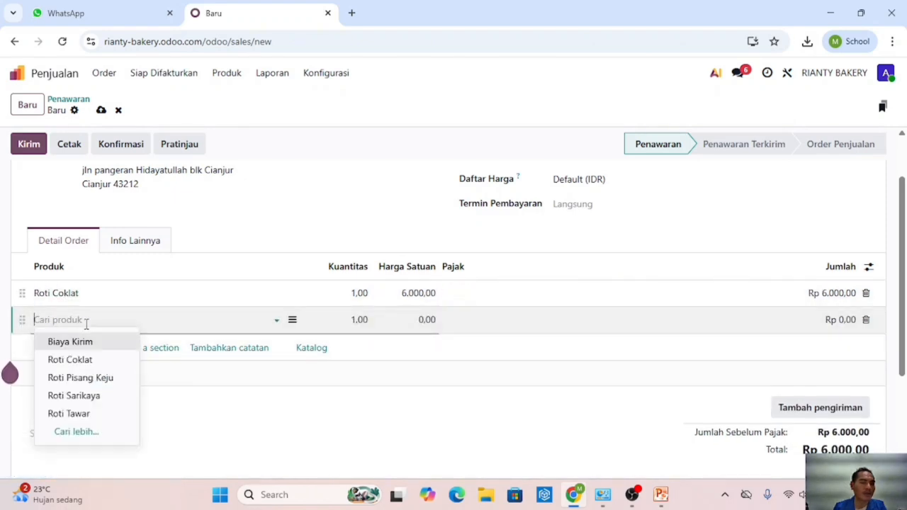
click(89, 379)
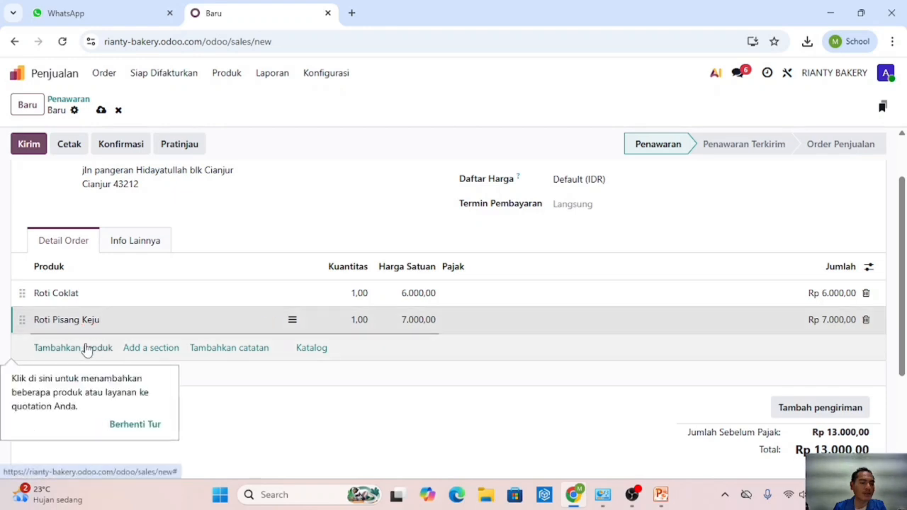
click(85, 347)
click(87, 348)
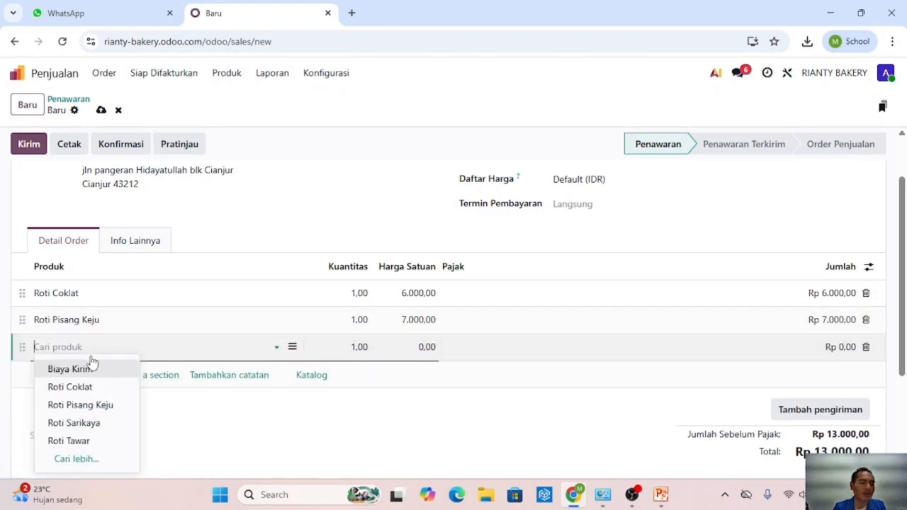
click(92, 420)
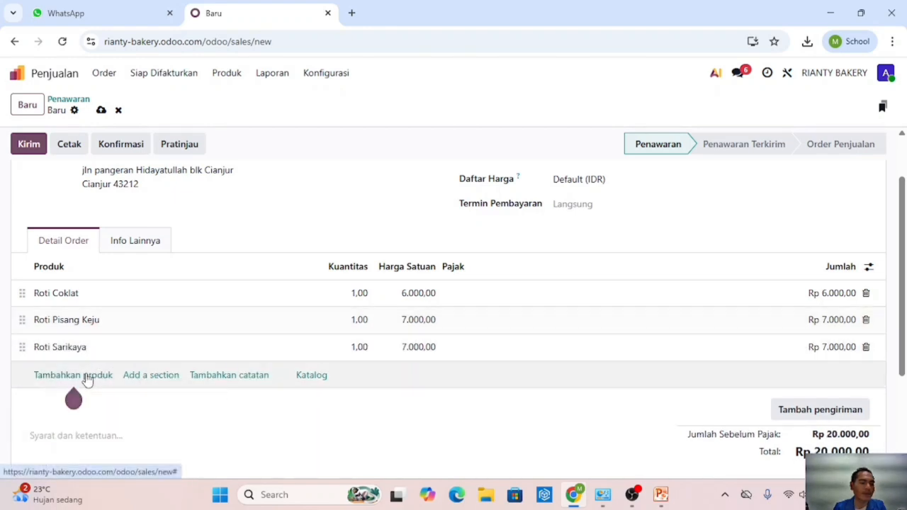
- Add Roti Tawar as the fourth product line and review the quotation's total
click(84, 376)
click(83, 378)
scroll(81, 340, down, 1)
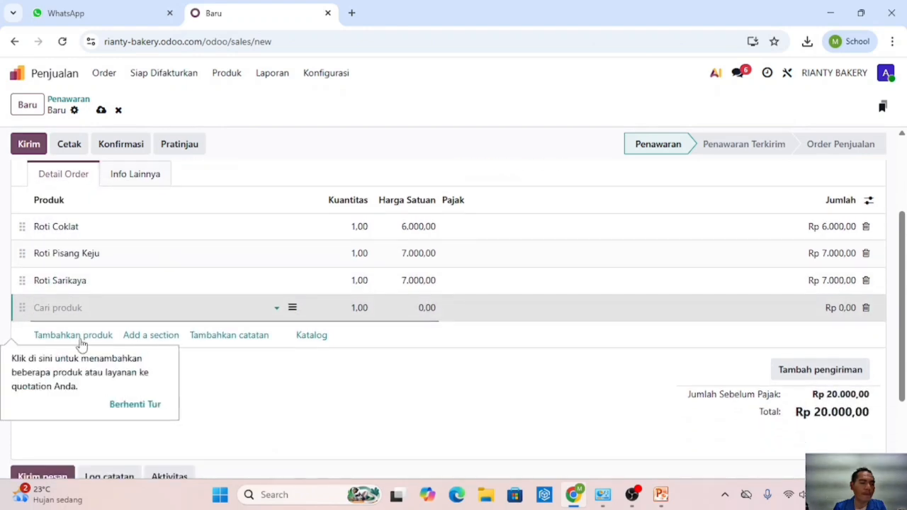
click(69, 312)
click(78, 268)
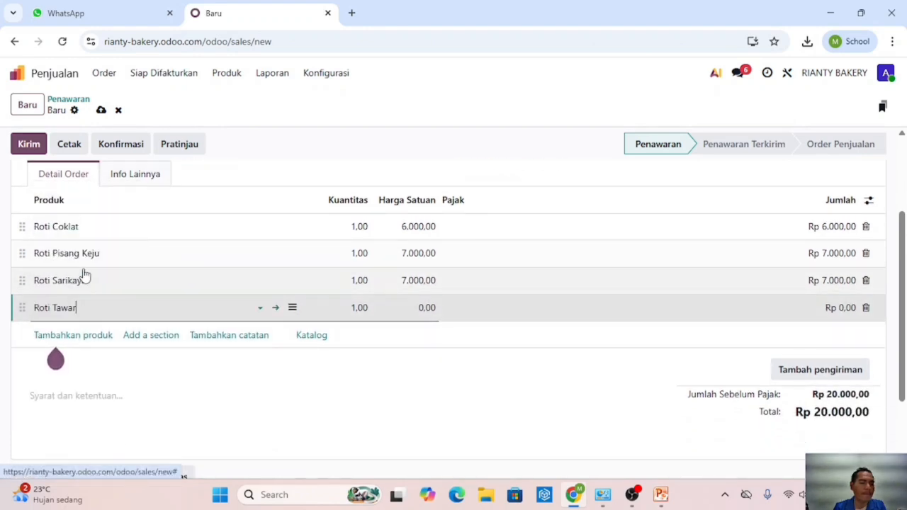
scroll(196, 340, up, 1)
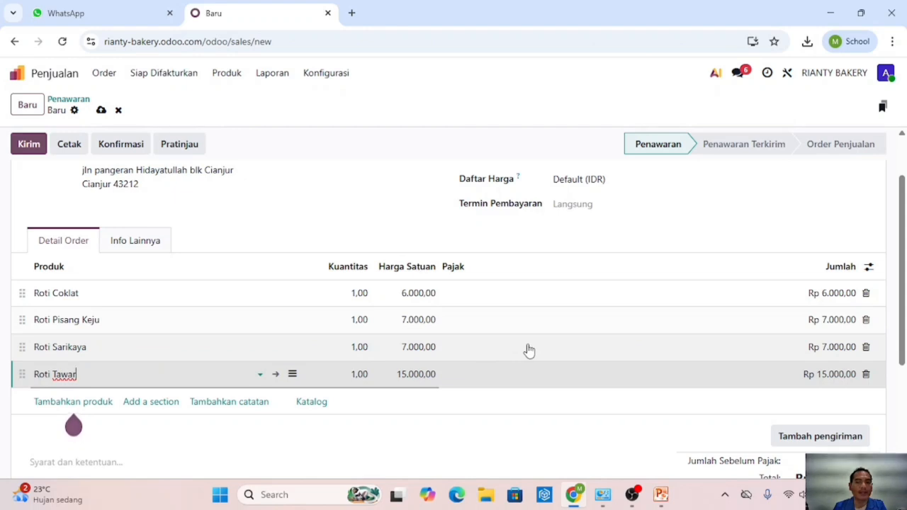
scroll(526, 350, down, 3)
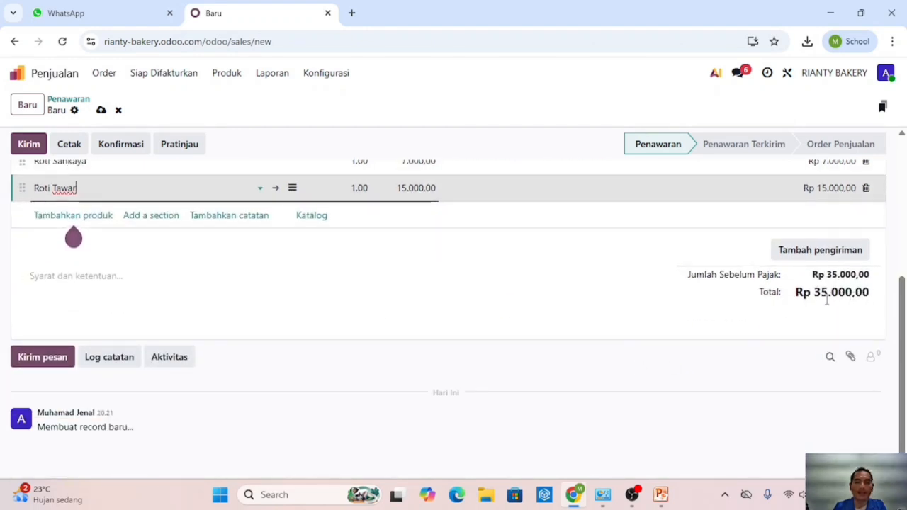
scroll(356, 292, up, 3)
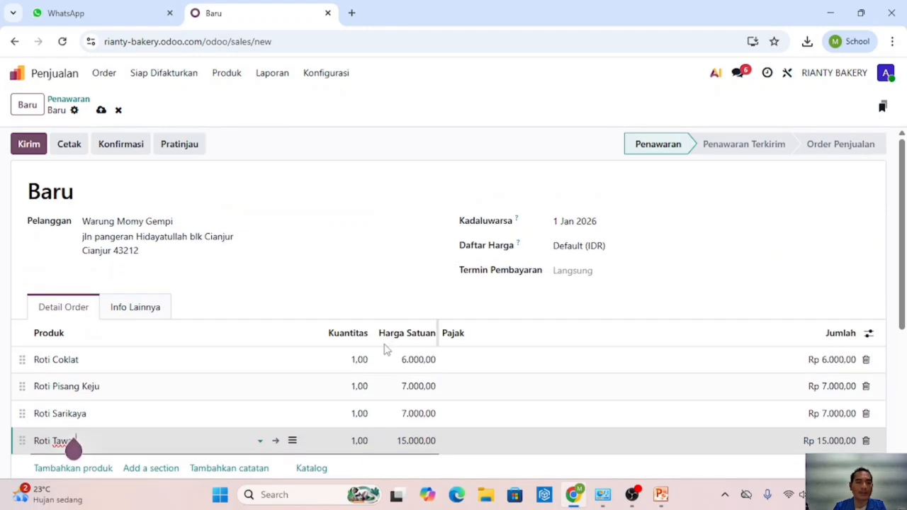
- Enter "Untuk Program Nataru" as the quotation's terms and conditions note
scroll(364, 364, down, 1)
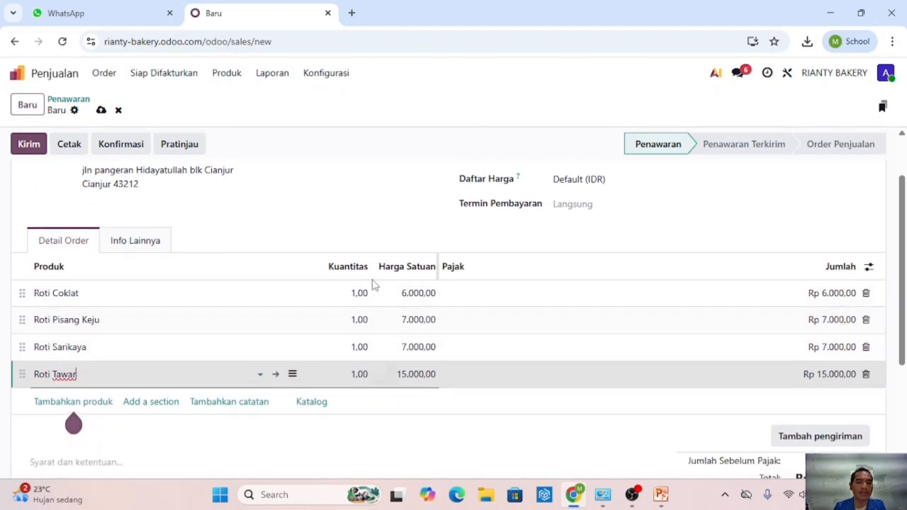
scroll(396, 379, down, 1)
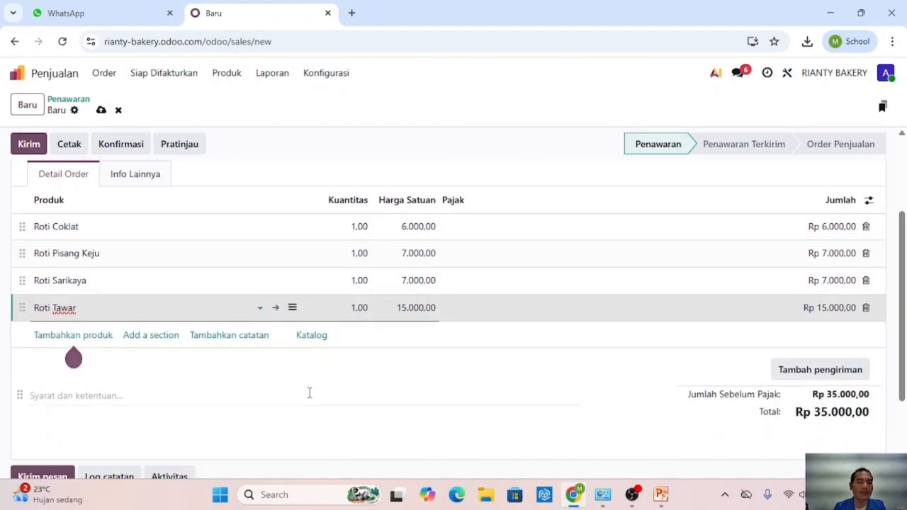
scroll(309, 390, down, 1)
click(191, 329)
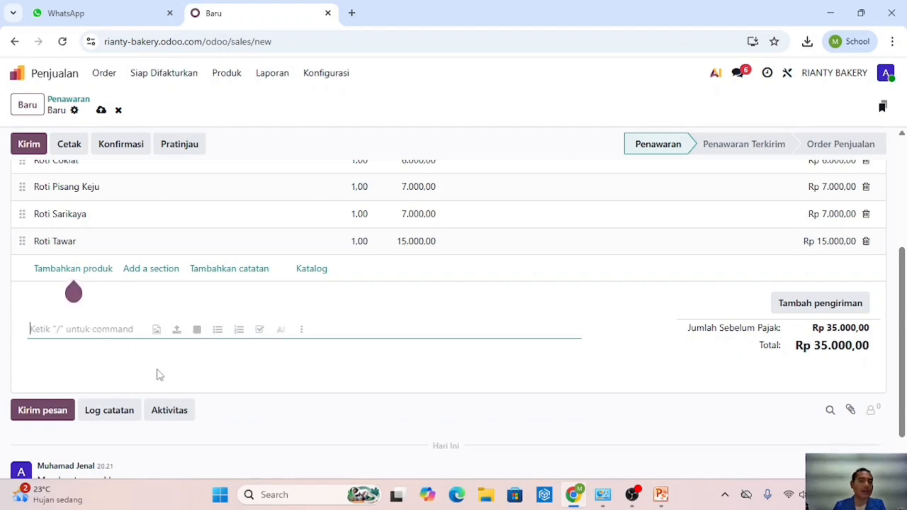
text(Untuk Program)
key(BackSpace)
key(BackSpace)
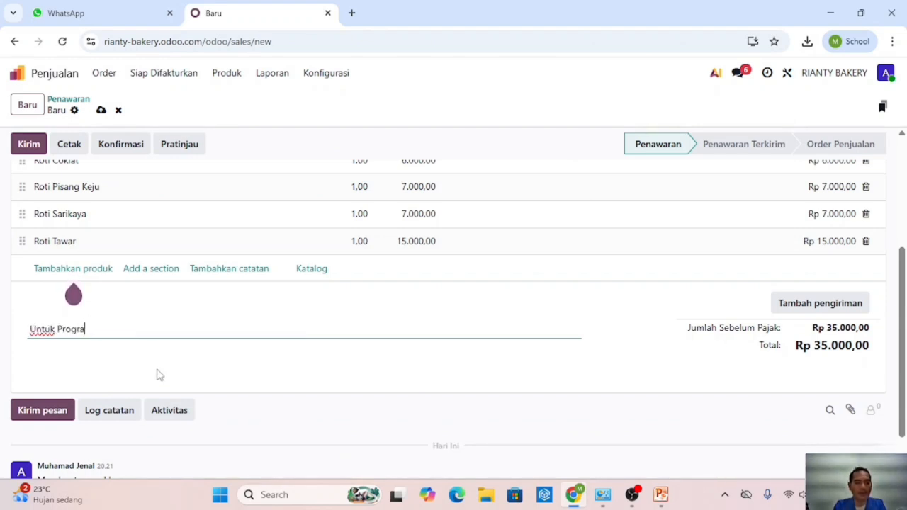
text(m Nataru)
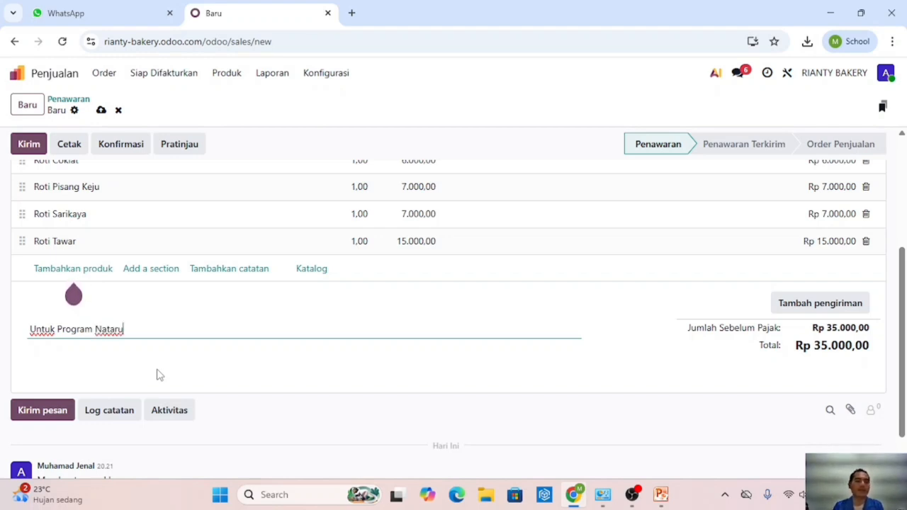
- Save the quotation and send it by e-mail to Warung Momy Gempi with the quotation PDF attached
scroll(158, 375, down, 1)
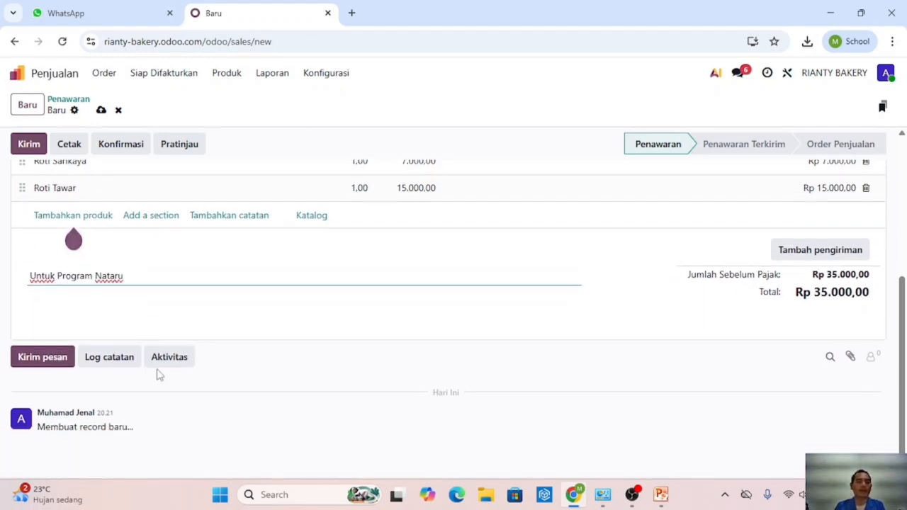
click(56, 363)
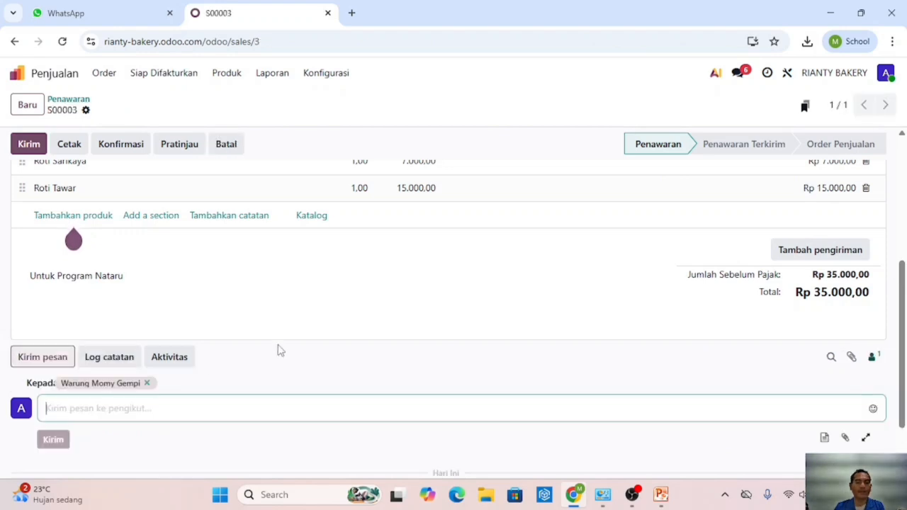
scroll(110, 208, up, 4)
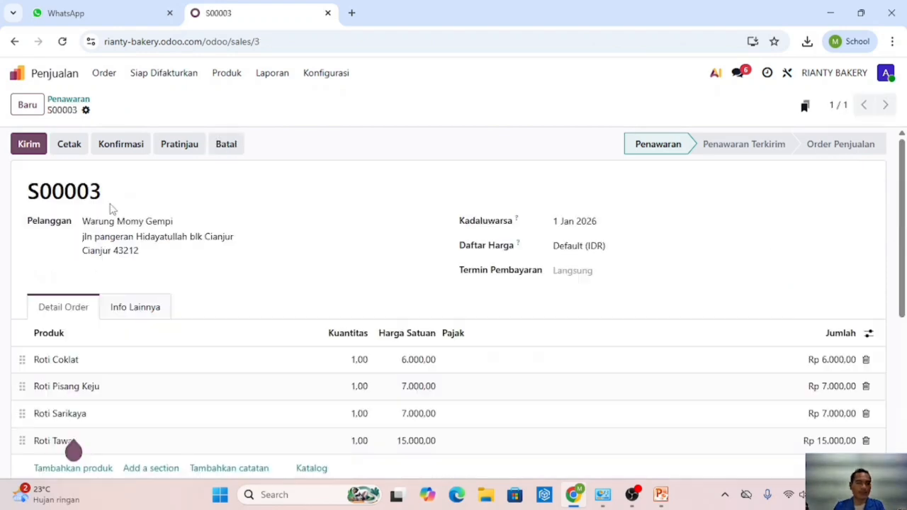
click(36, 149)
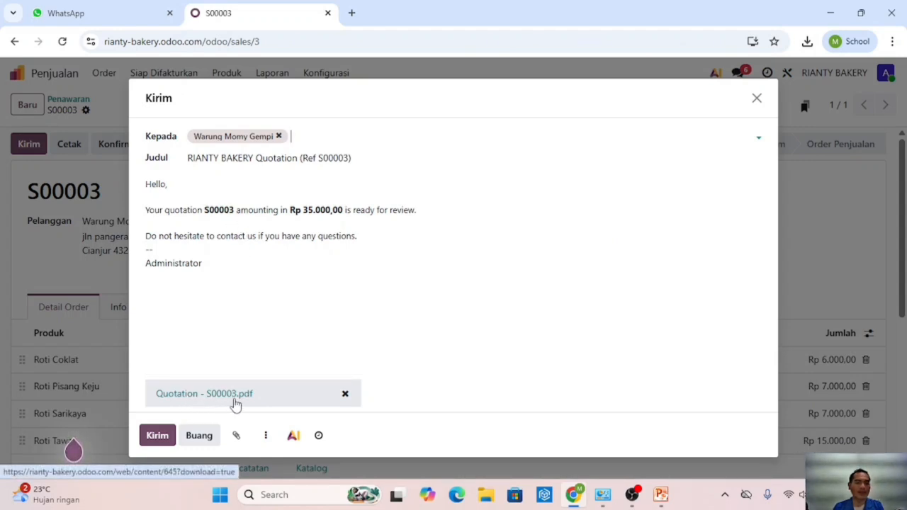
click(161, 436)
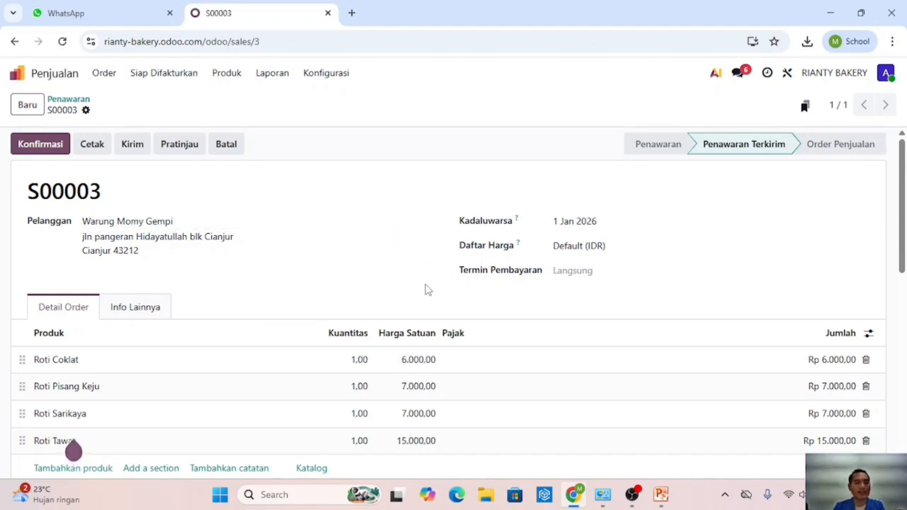
- Print the sent quotation to PDF and open the downloaded file "Quotation - S00003" from the Downloads folder
scroll(396, 301, down, 3)
scroll(340, 312, up, 3)
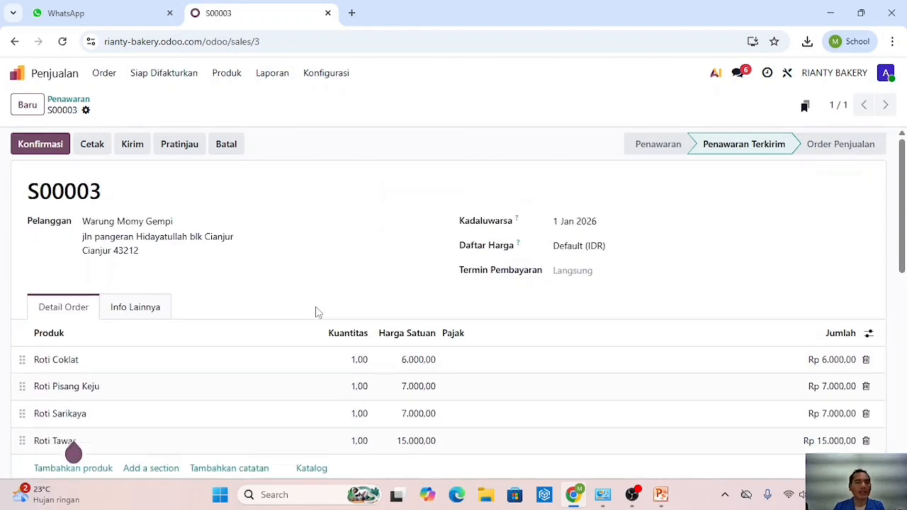
click(93, 145)
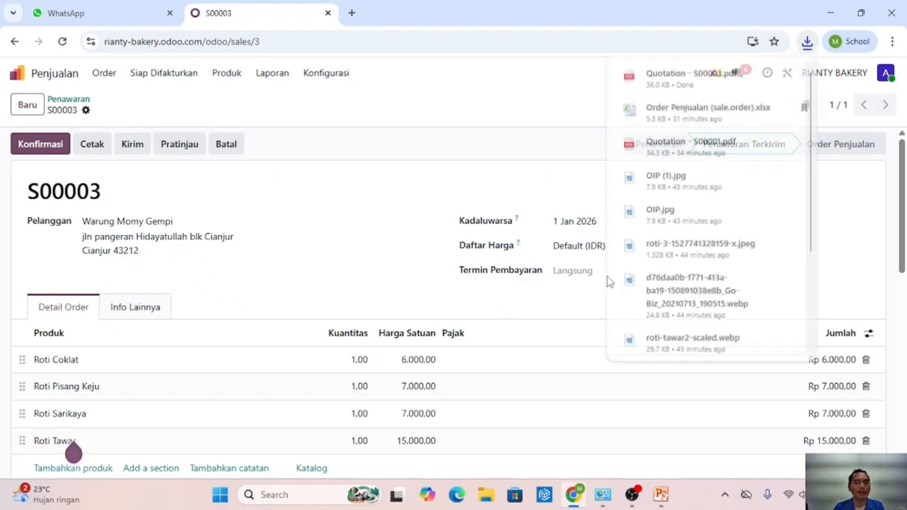
click(760, 72)
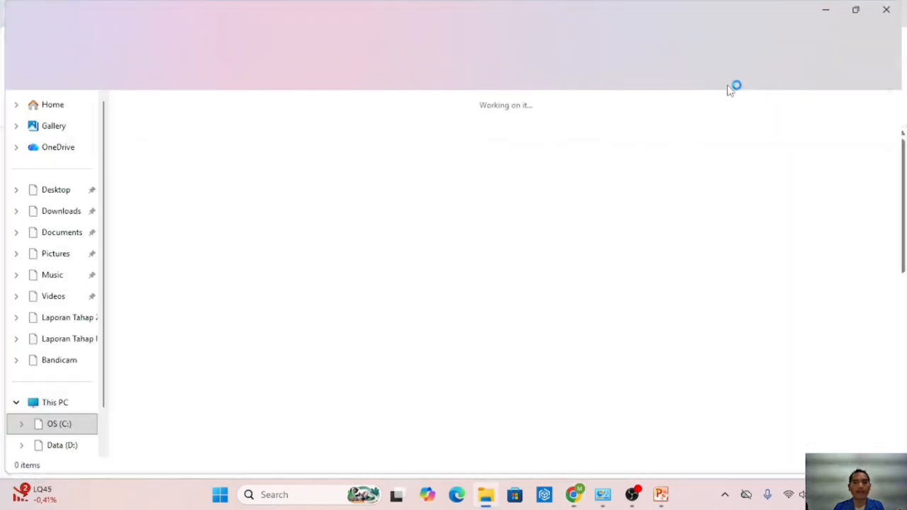
double_click(159, 142)
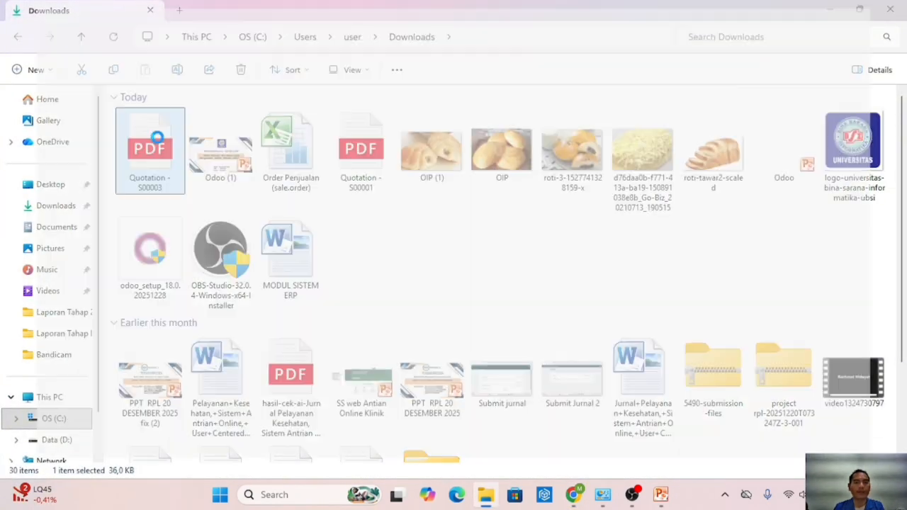
- Review the quotation PDF's header, product lines, total and note, and switch back to Odoo
scroll(385, 281, down, 2)
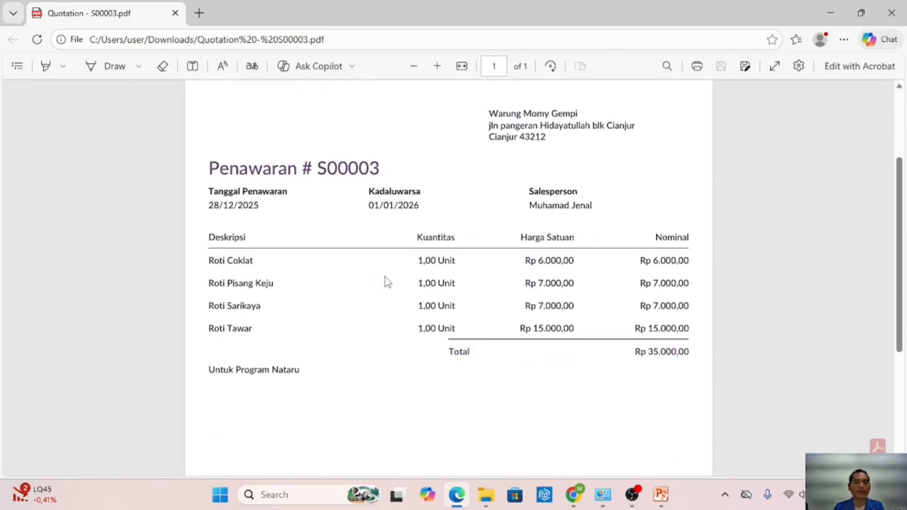
scroll(384, 281, up, 2)
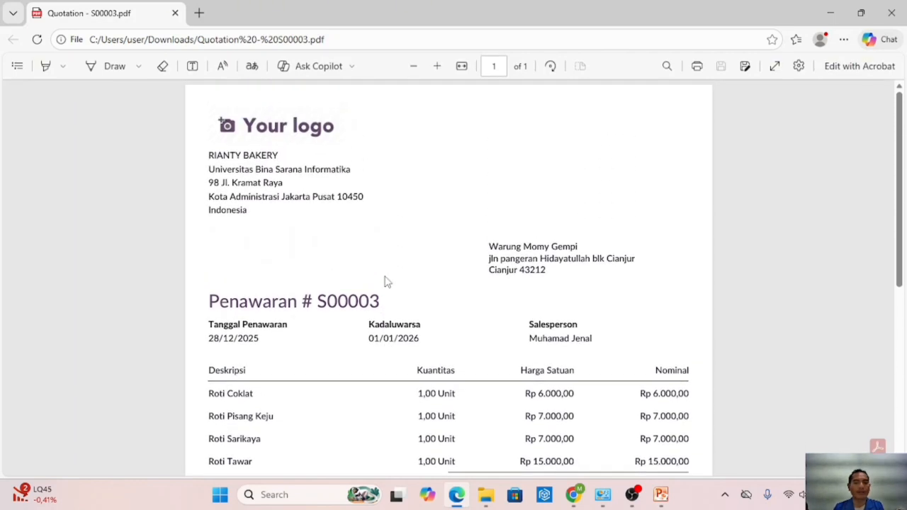
scroll(384, 281, down, 2)
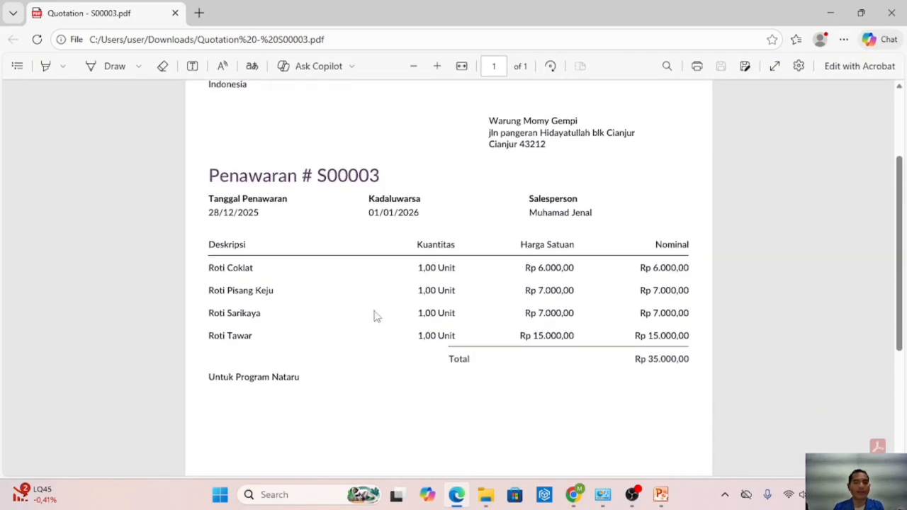
key(alt+Tab)
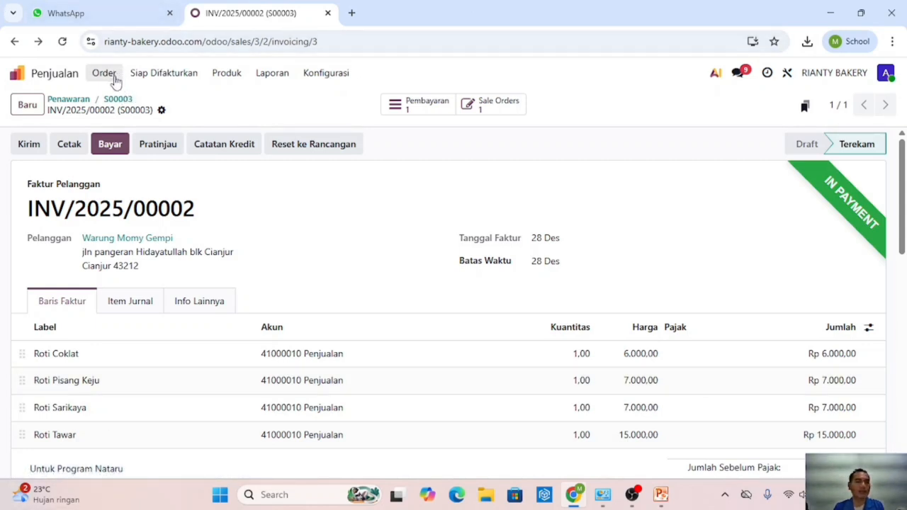
- Create a new sales order for the customer warung bang jimi with an expiration date of 30 December
click(104, 73)
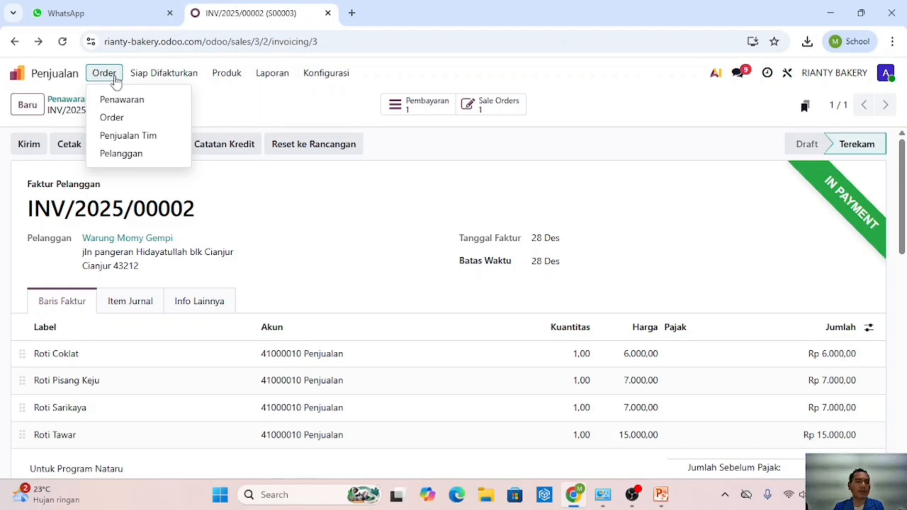
click(128, 119)
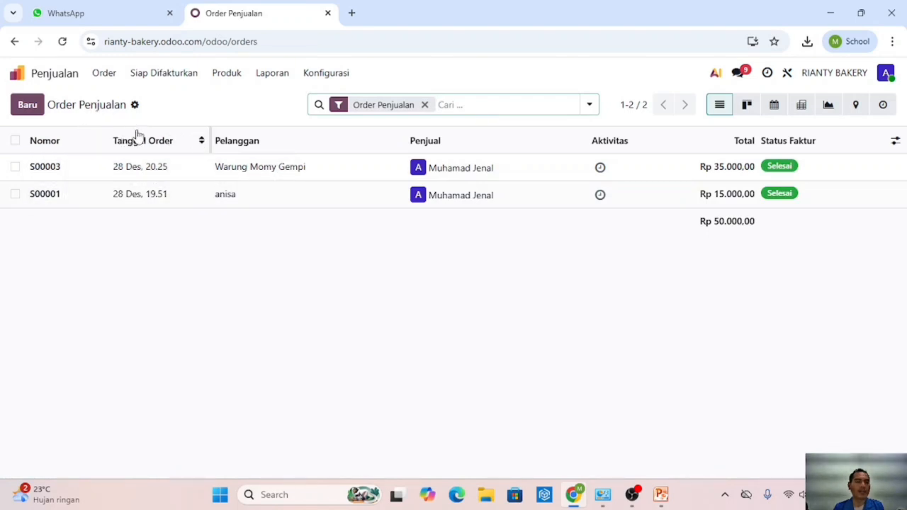
click(28, 106)
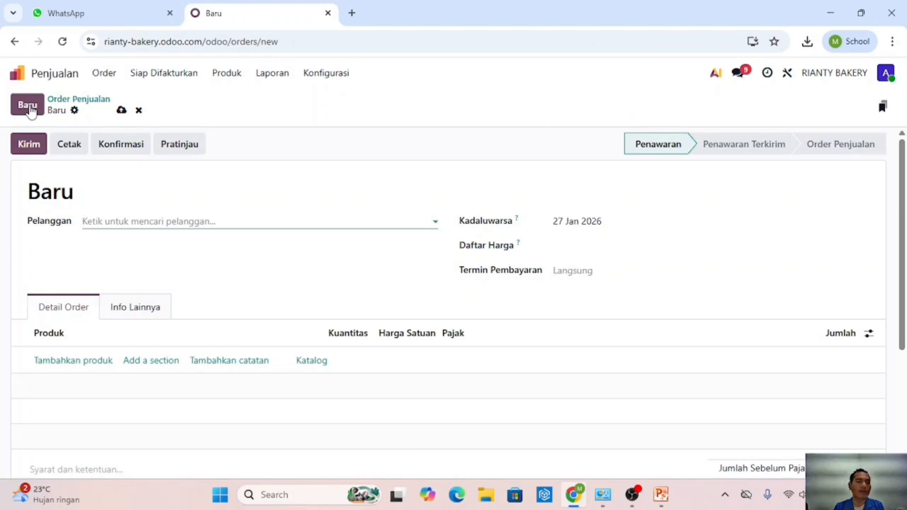
click(137, 220)
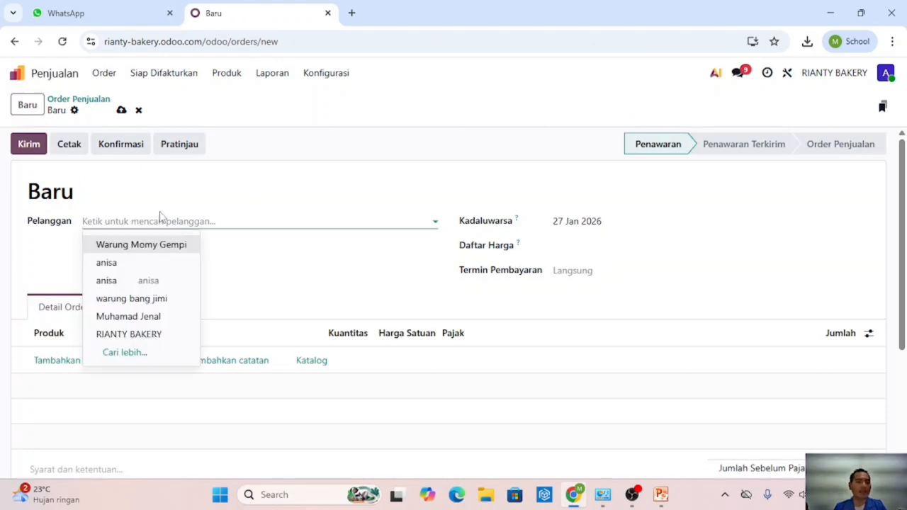
click(131, 299)
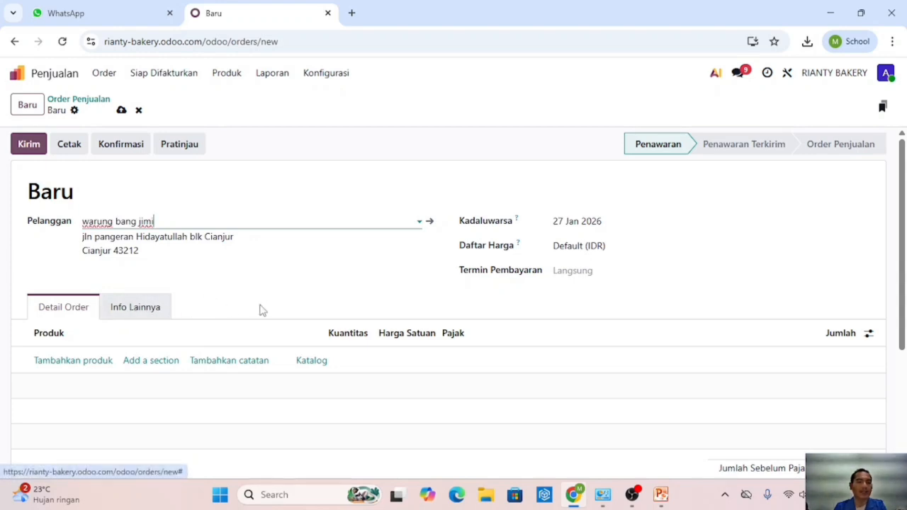
click(559, 224)
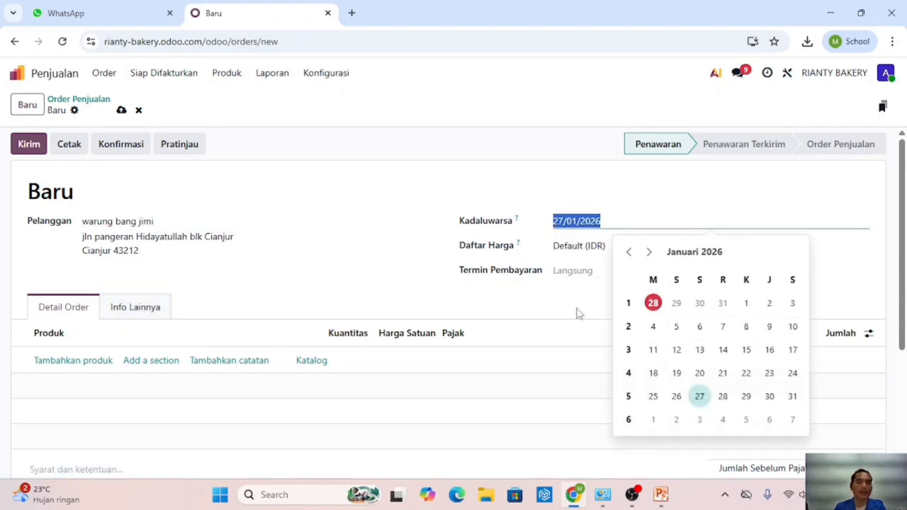
click(699, 304)
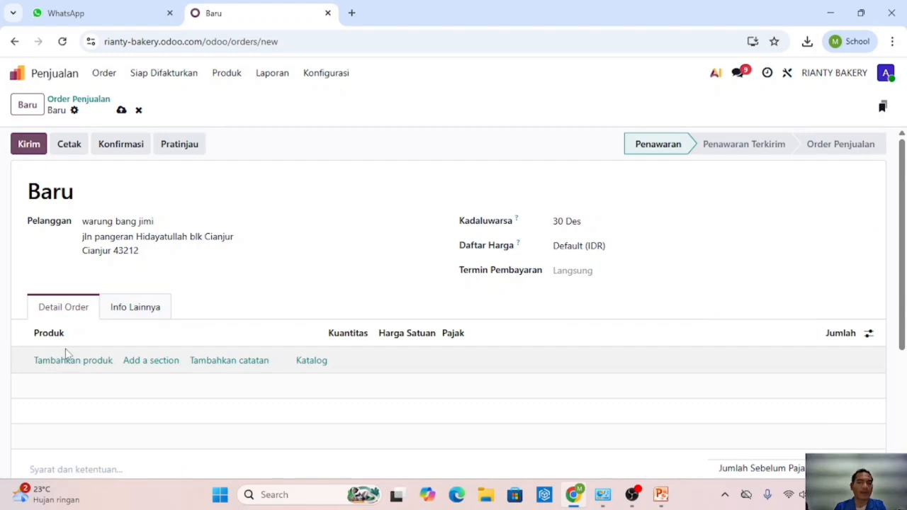
- Add product lines for Biaya Kirim and Roti Pisang Keju to the new order
click(69, 361)
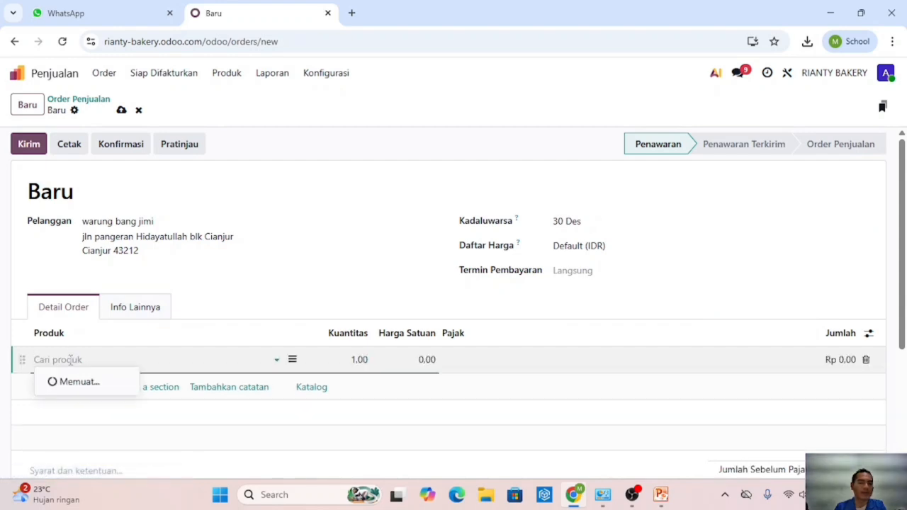
click(82, 250)
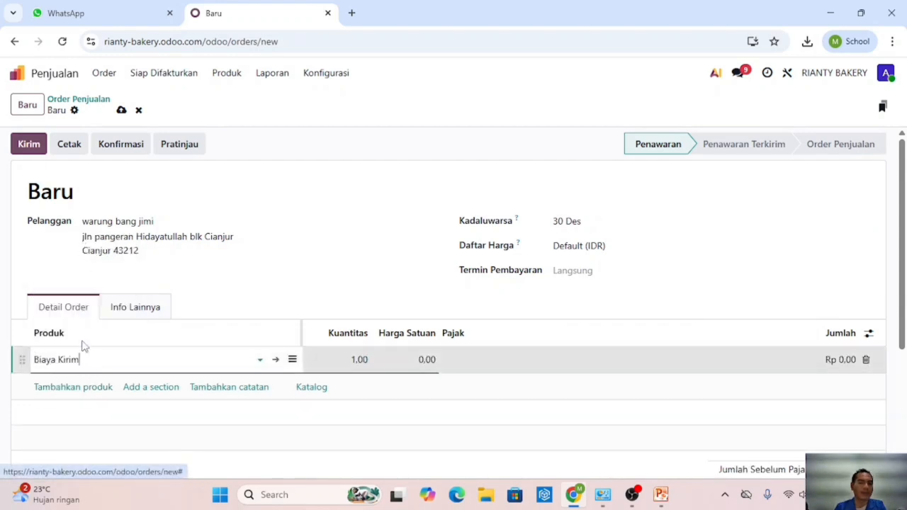
click(79, 395)
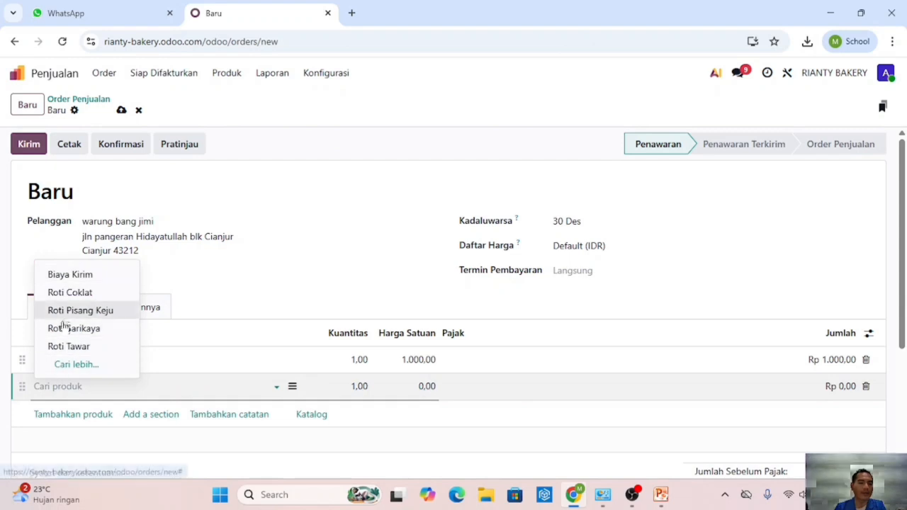
click(71, 311)
- Add product lines for Roti Sarikaya and Roti Tawar to the order, and review its details and total
click(66, 413)
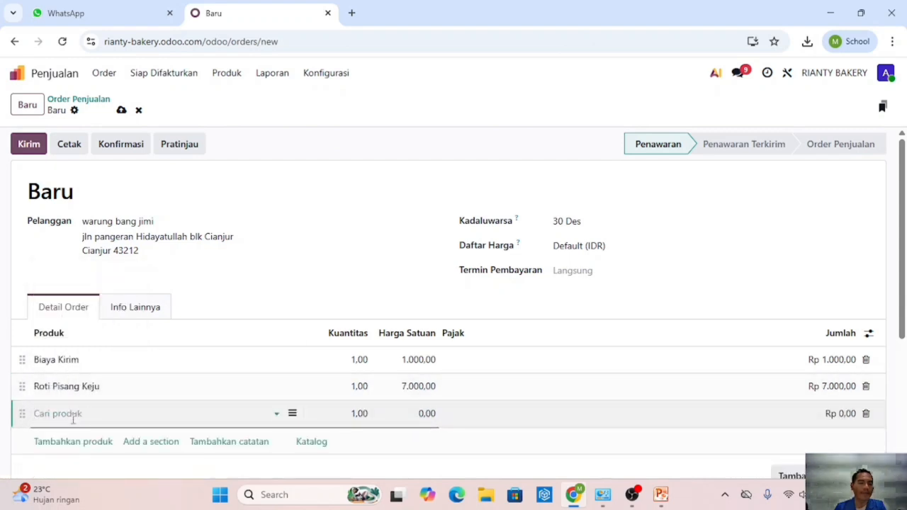
click(81, 357)
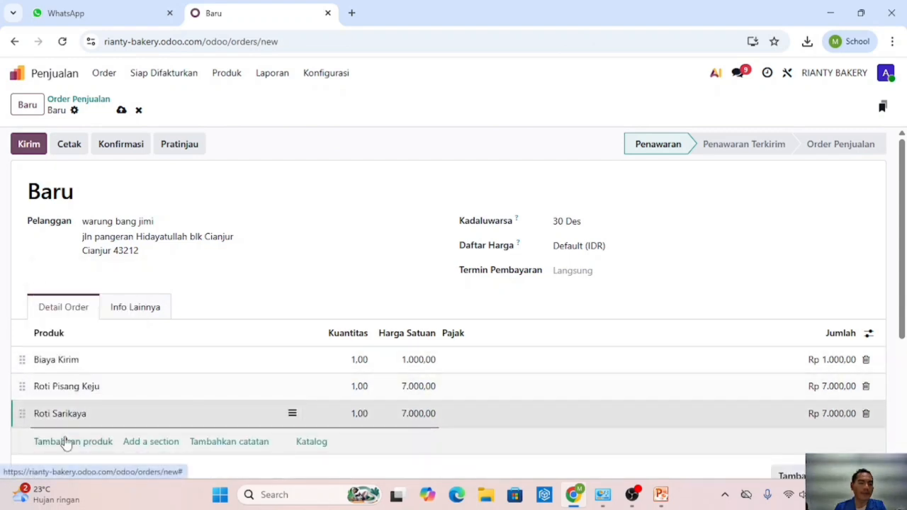
click(65, 442)
scroll(101, 416, down, 2)
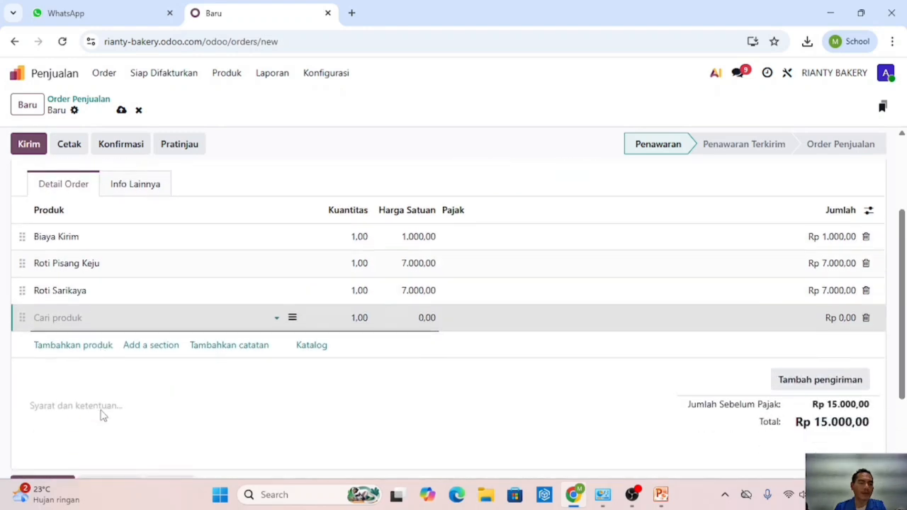
click(81, 308)
click(85, 401)
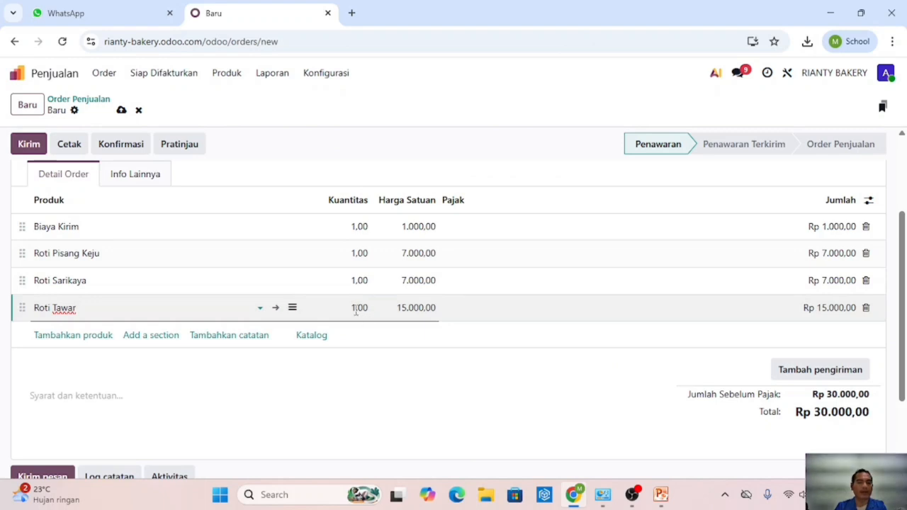
scroll(371, 325, up, 2)
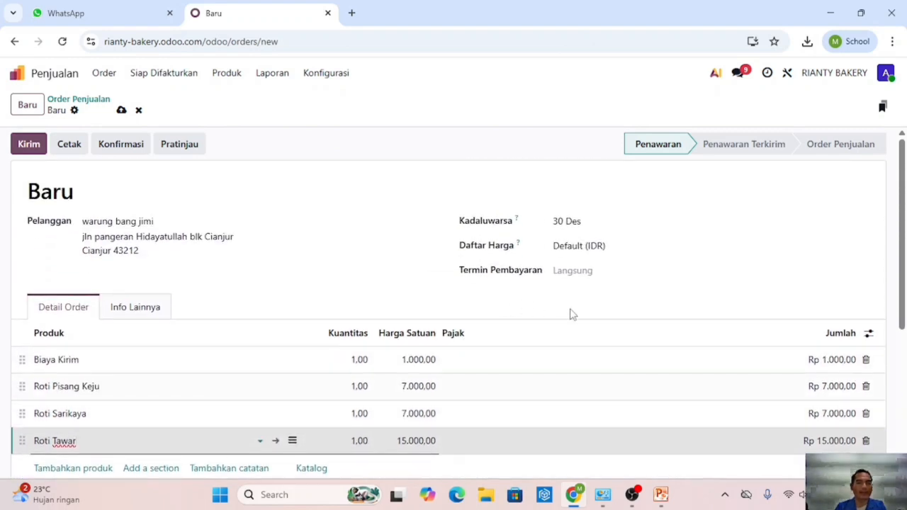
scroll(495, 320, down, 4)
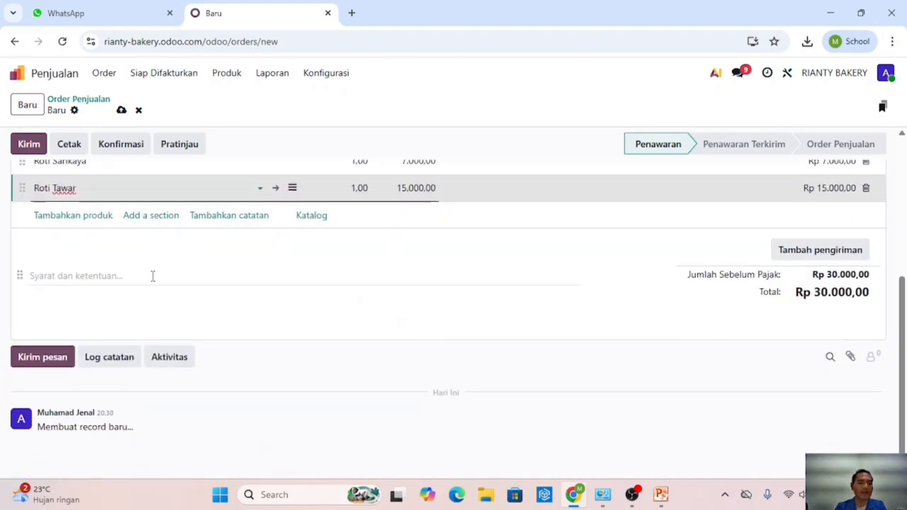
scroll(152, 276, up, 2)
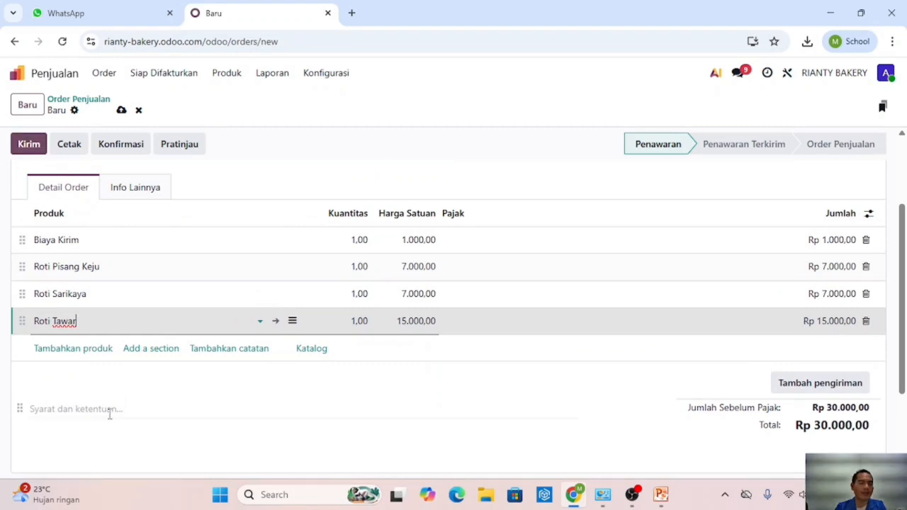
- Send the quotation for warung bang jimi to the customer with its PDF attached
scroll(89, 290, down, 4)
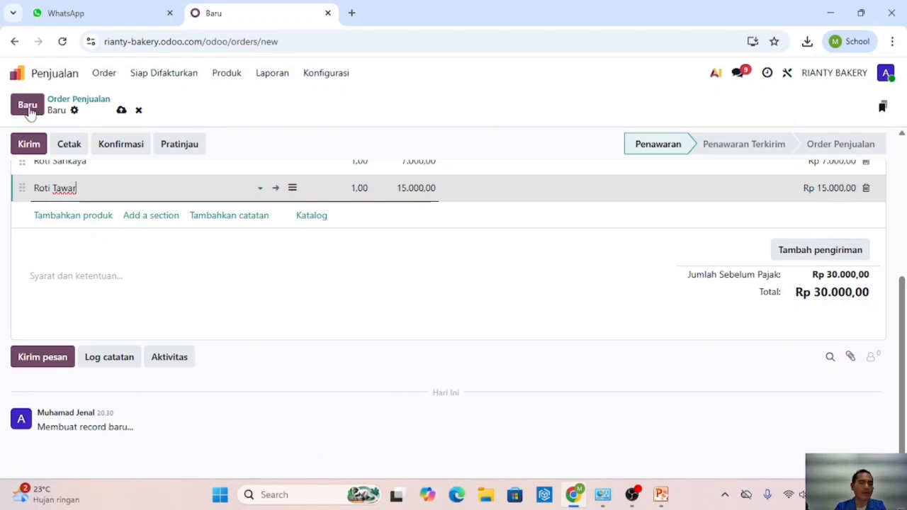
click(28, 146)
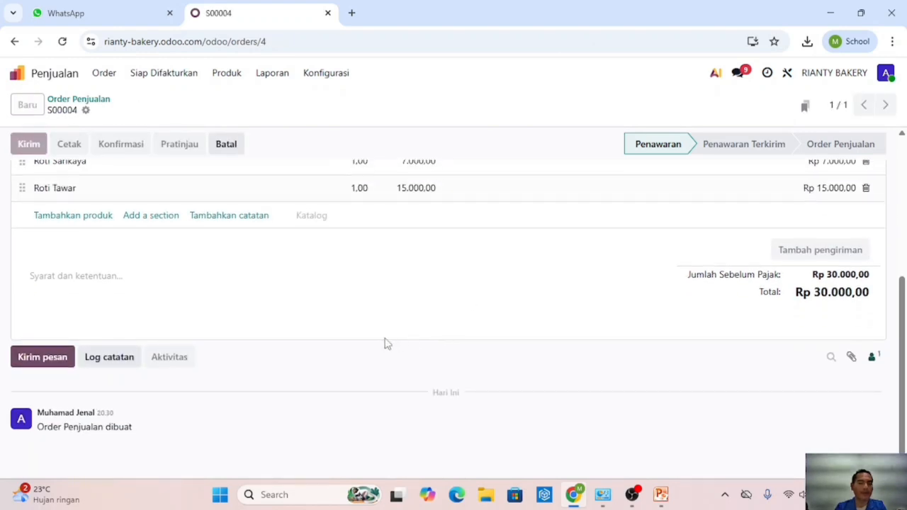
scroll(340, 343, up, 3)
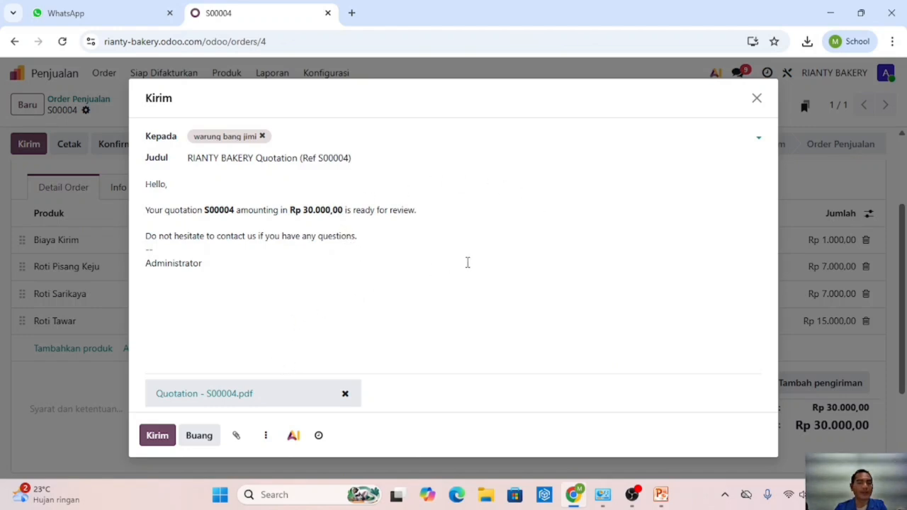
click(164, 434)
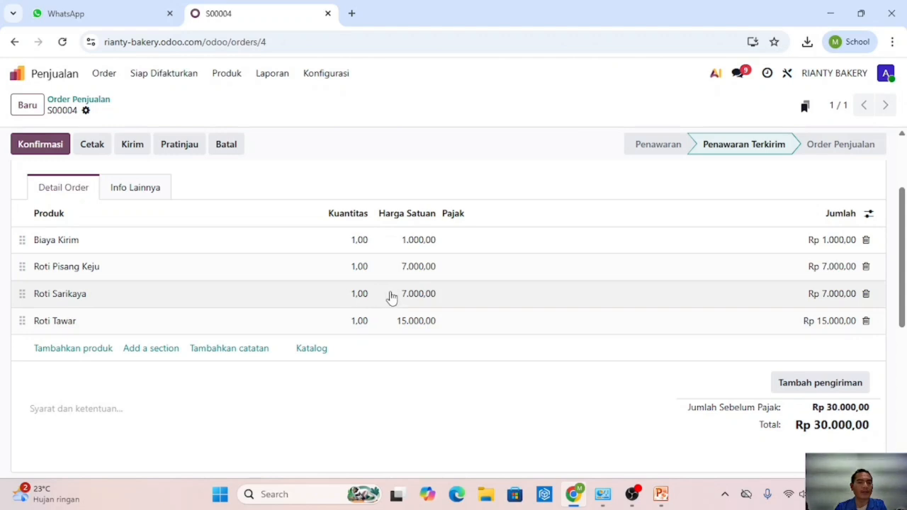
- Print the quotation to PDF, review the downloaded file's header and product lines, and return to the order
click(105, 147)
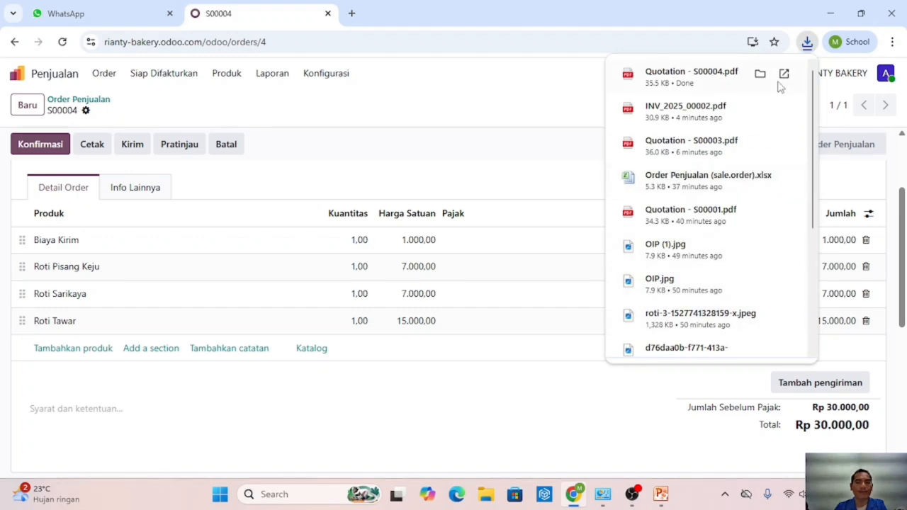
click(759, 73)
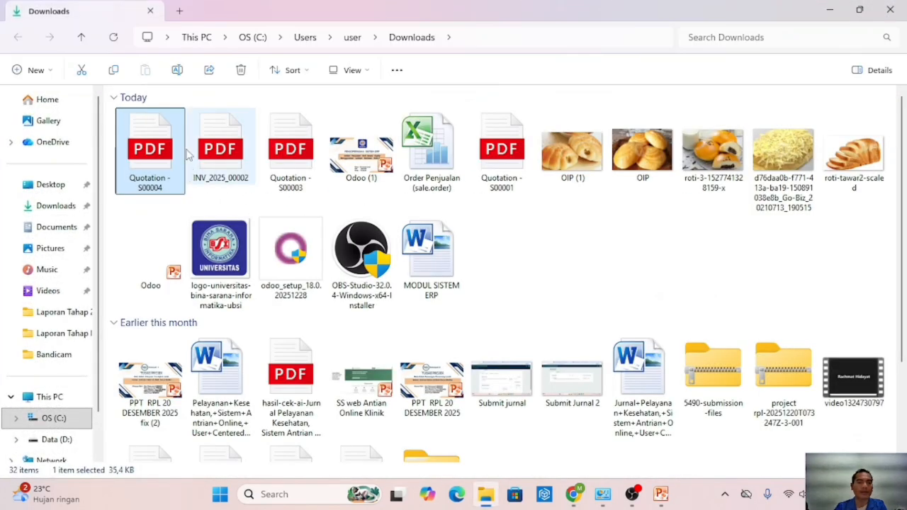
double_click(162, 145)
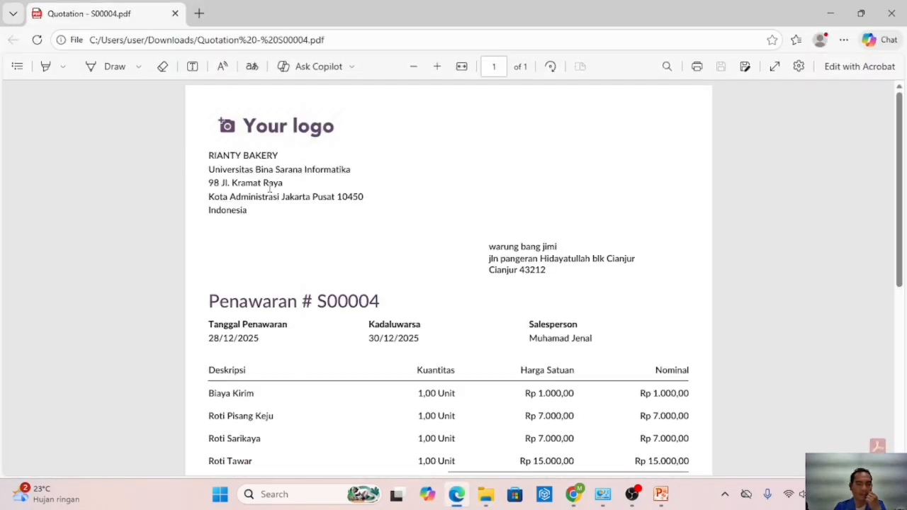
scroll(652, 330, down, 3)
scroll(652, 333, up, 3)
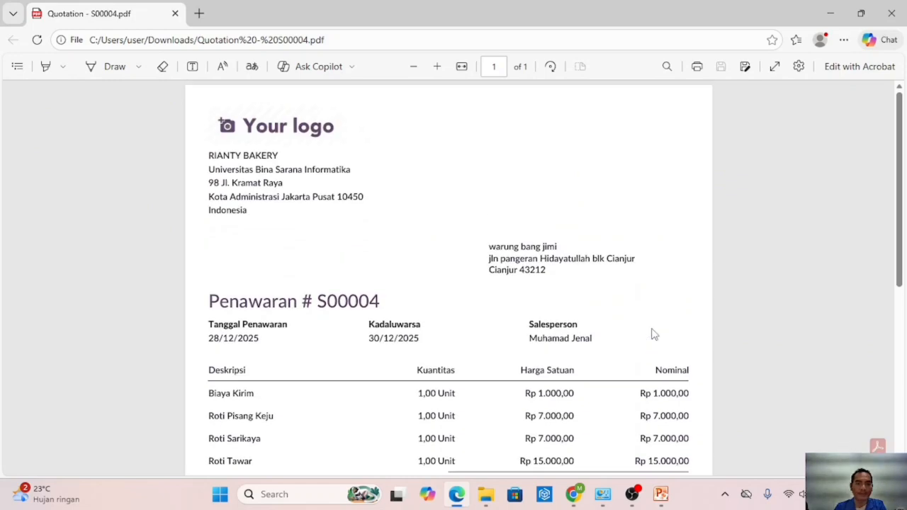
click(891, 13)
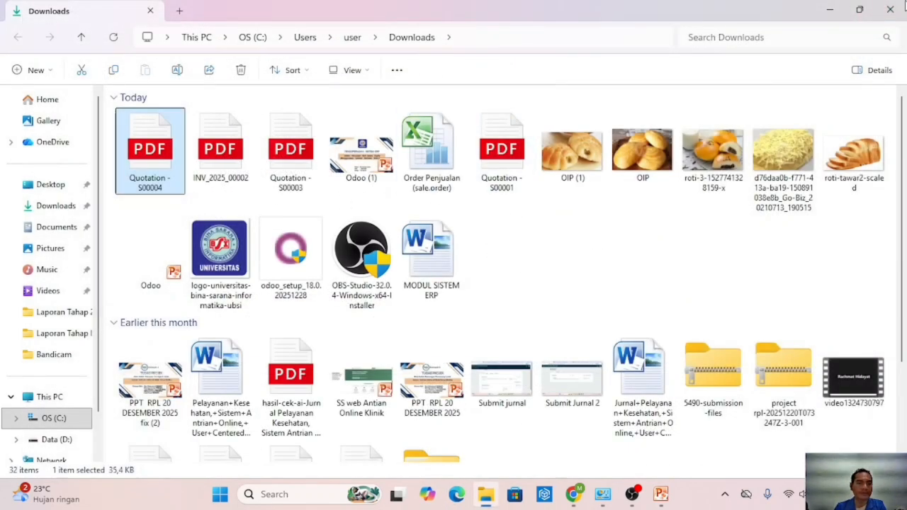
click(894, 8)
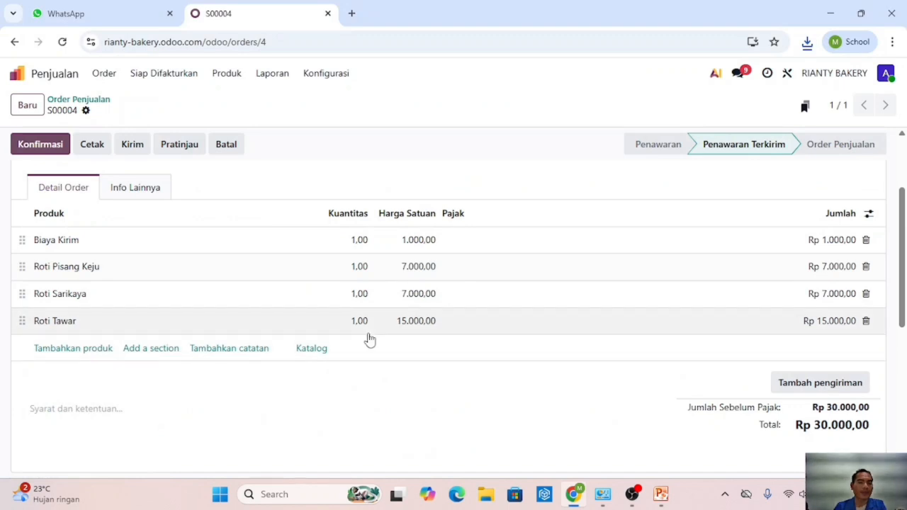
- Confirm the quotation as a sales order and review its activity log
click(40, 144)
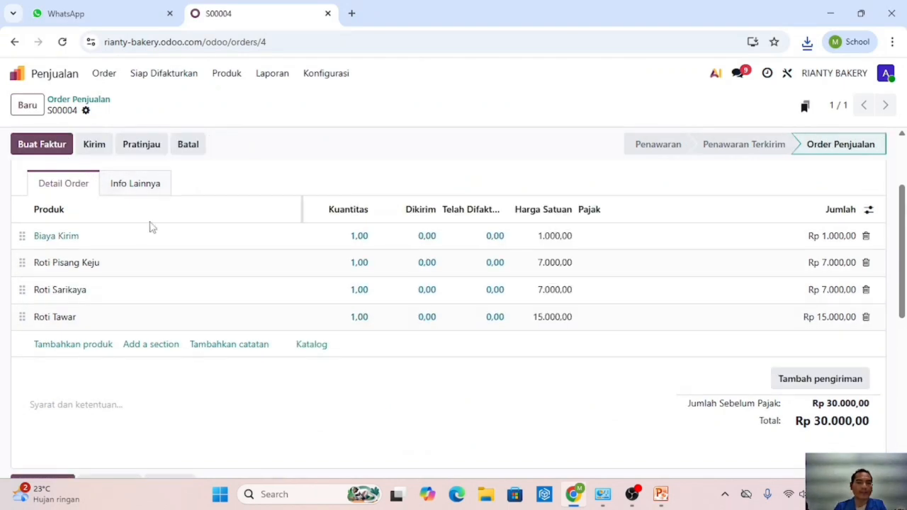
scroll(259, 341, down, 5)
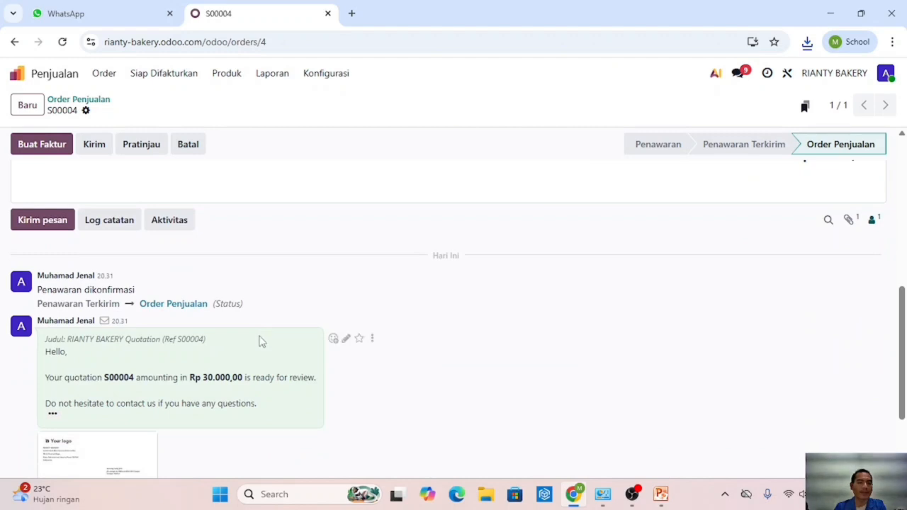
scroll(259, 341, up, 5)
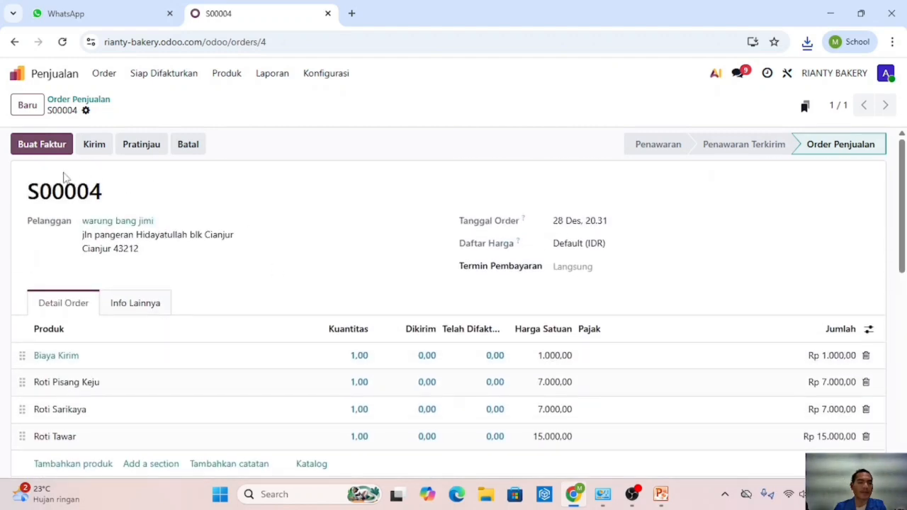
- Create a draft regular invoice (Faktur reguler) from the sales order and review its invoice lines
click(61, 145)
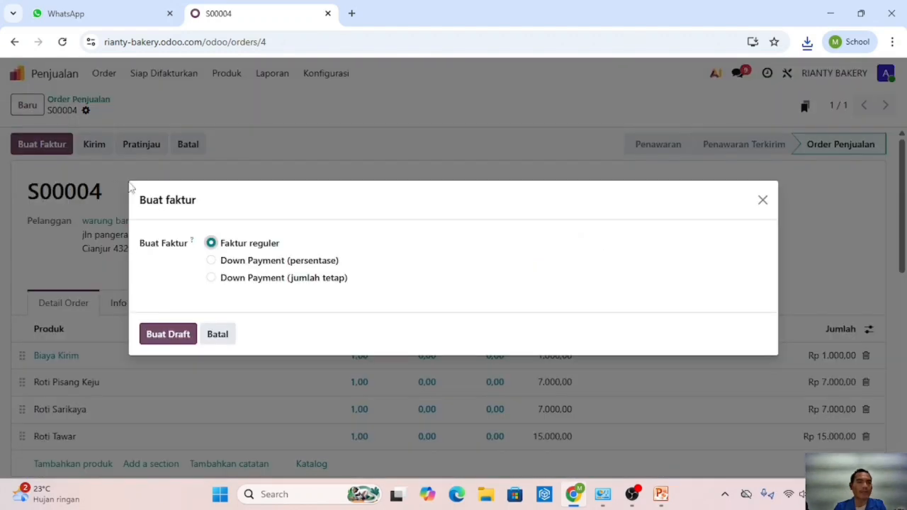
click(163, 338)
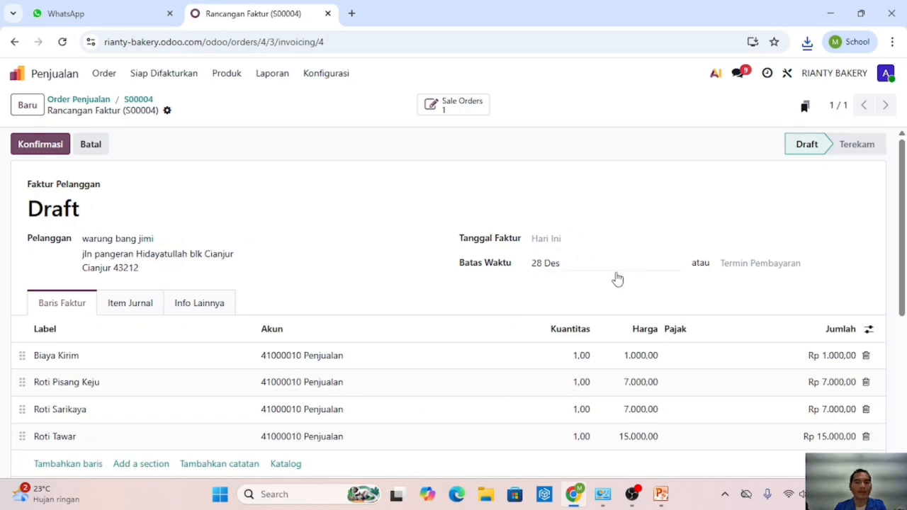
scroll(314, 334, down, 3)
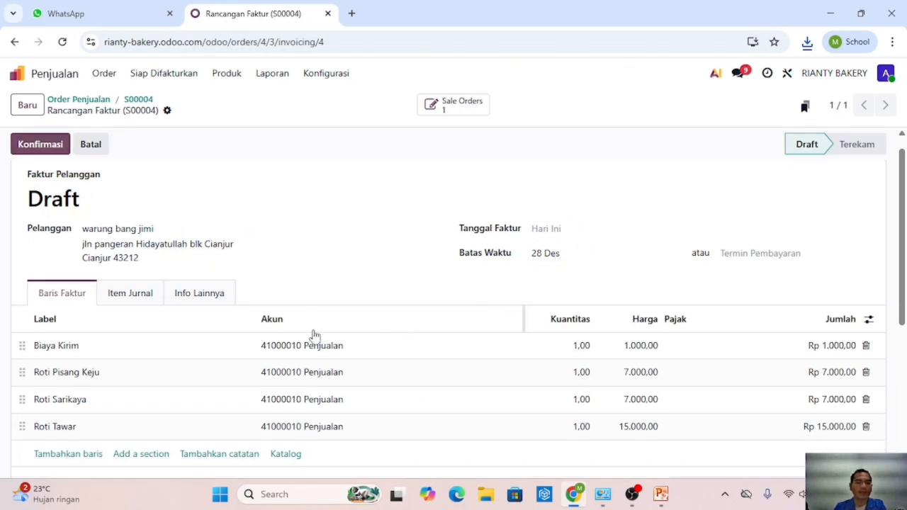
scroll(340, 360, up, 3)
- Confirm the draft invoice and send it by email to warung bang jimi with the PDF attached
click(28, 146)
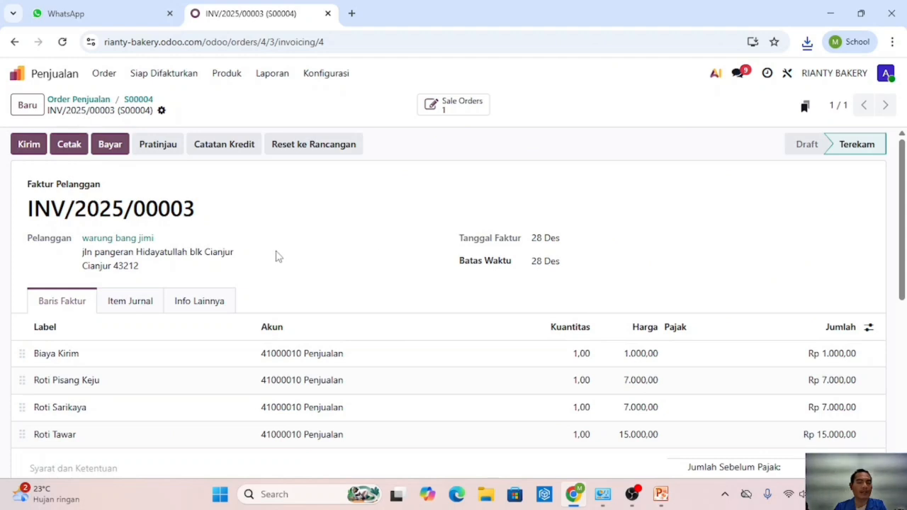
click(36, 146)
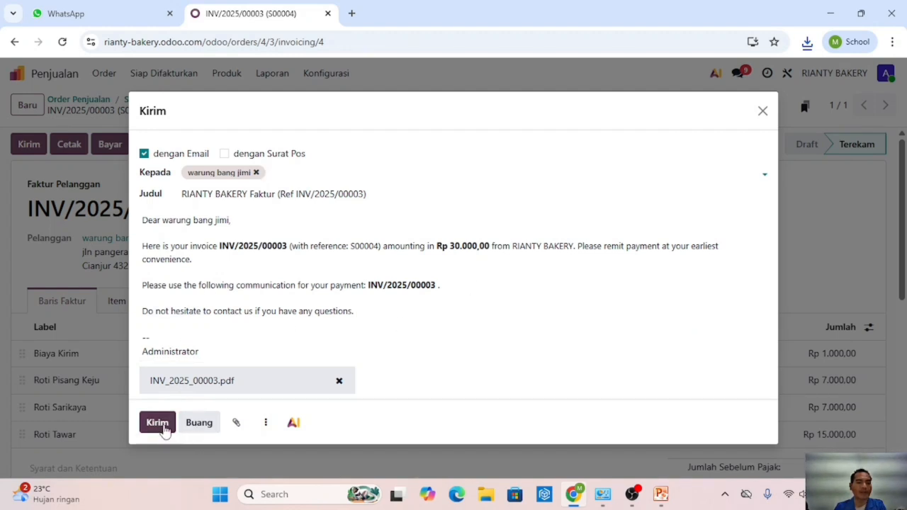
click(157, 423)
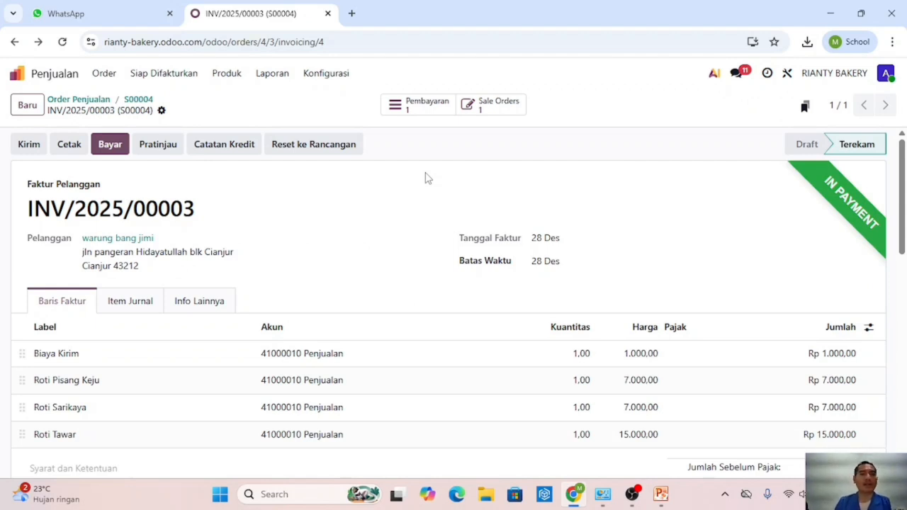
click(106, 75)
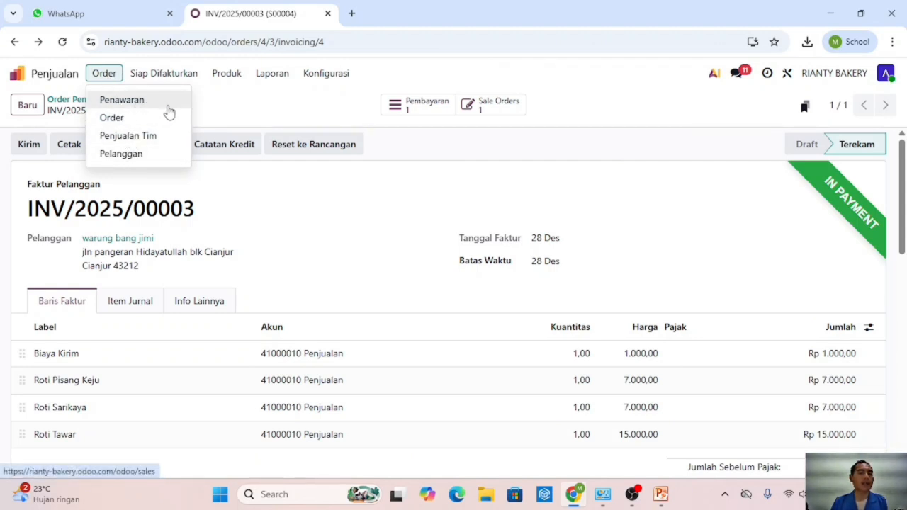
click(251, 107)
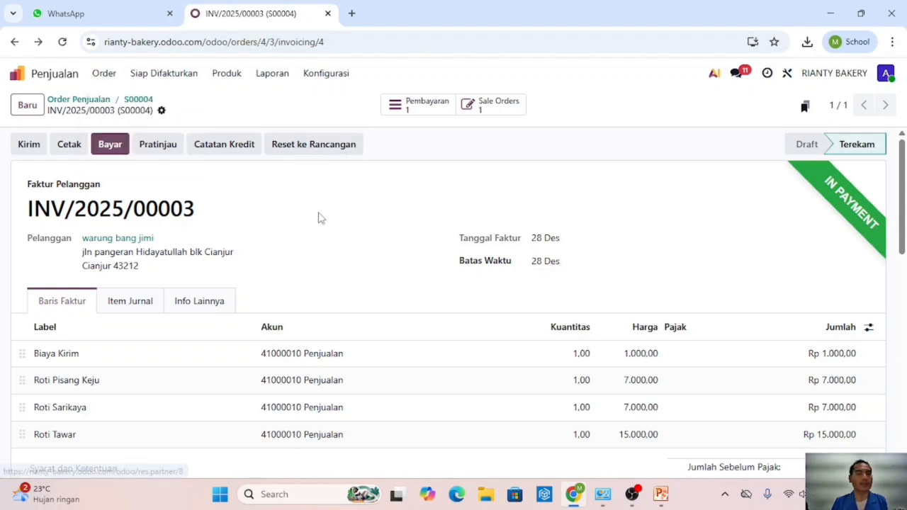
- Open the sales analysis by product and examine the ordered quantity and share of each product in the pie chart
click(272, 84)
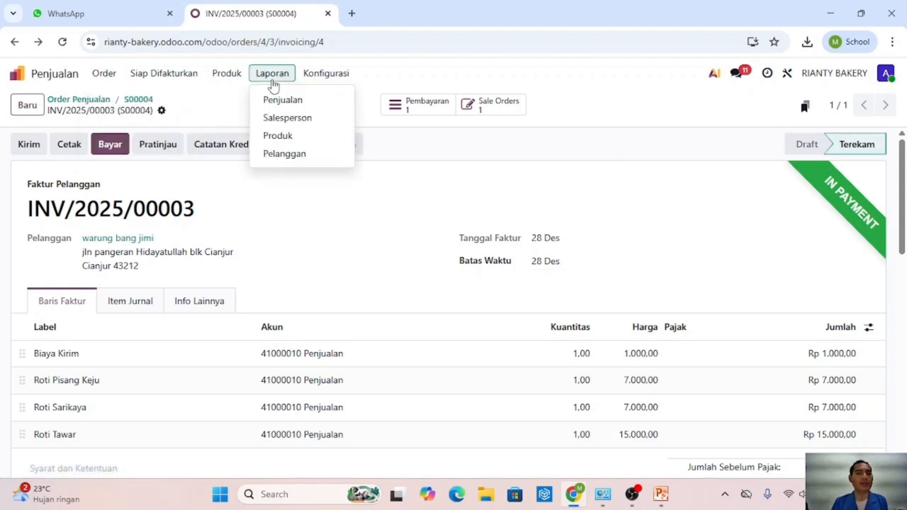
click(239, 119)
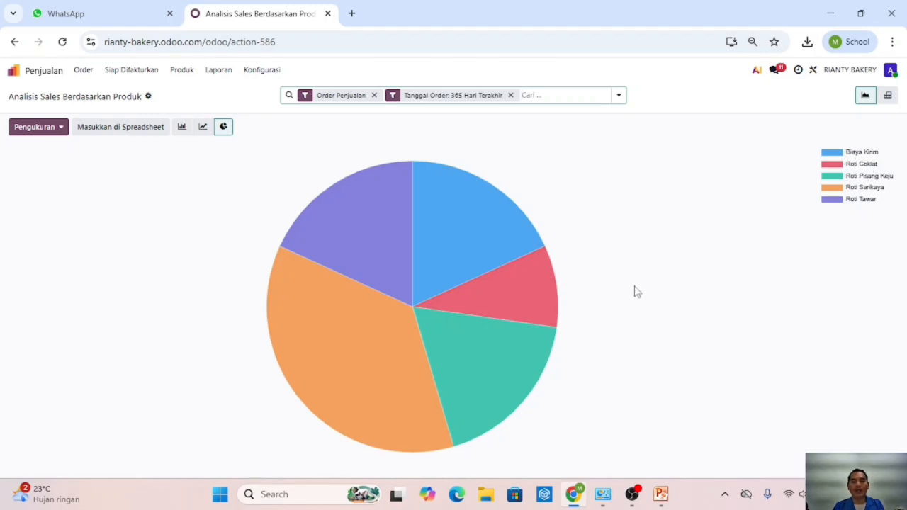
mouse_move(501, 325)
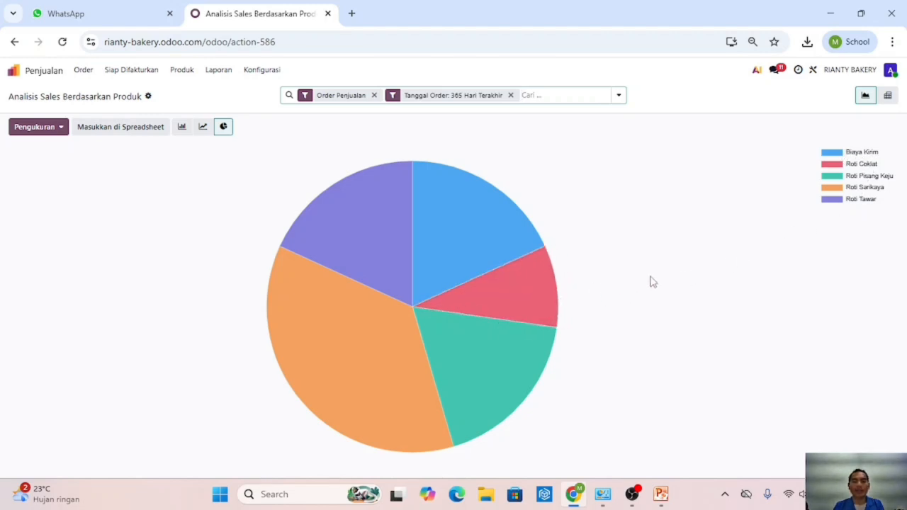
mouse_move(543, 304)
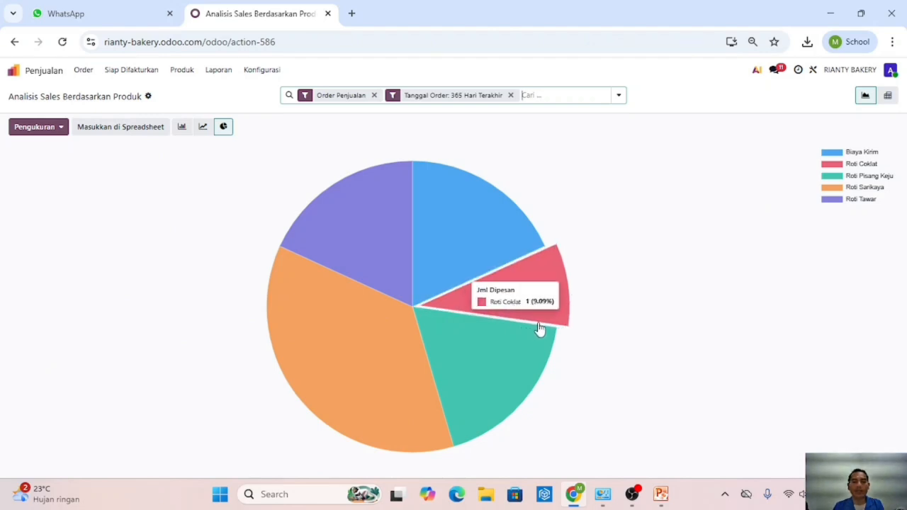
mouse_move(477, 348)
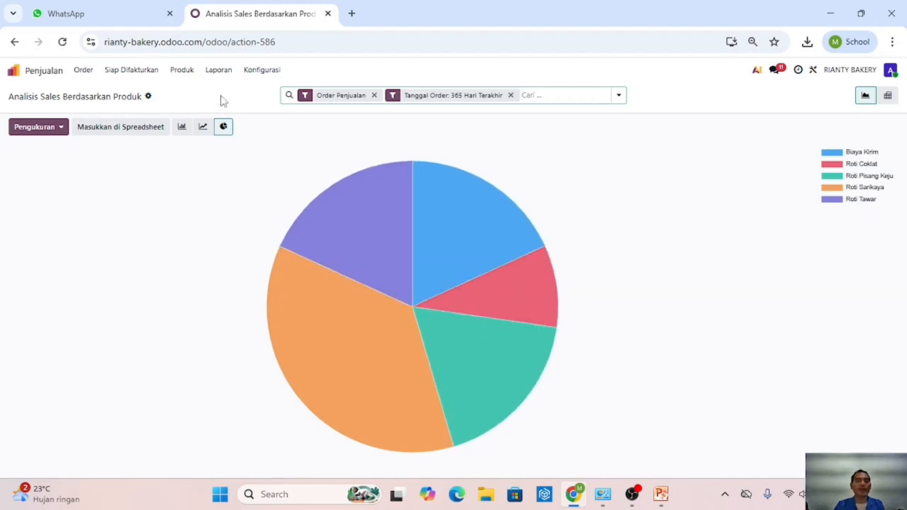
- Open the sales analysis by customer and compare the ordered quantities of the customers in the bar chart
click(217, 72)
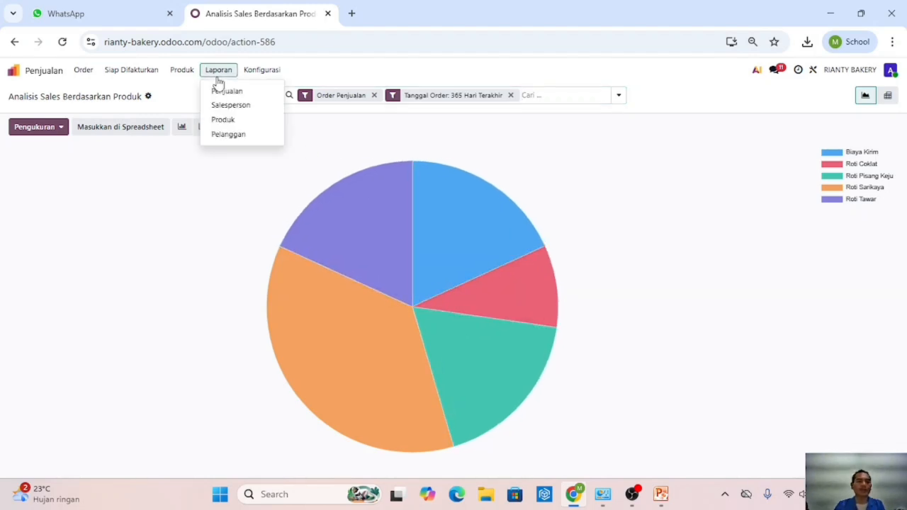
click(251, 135)
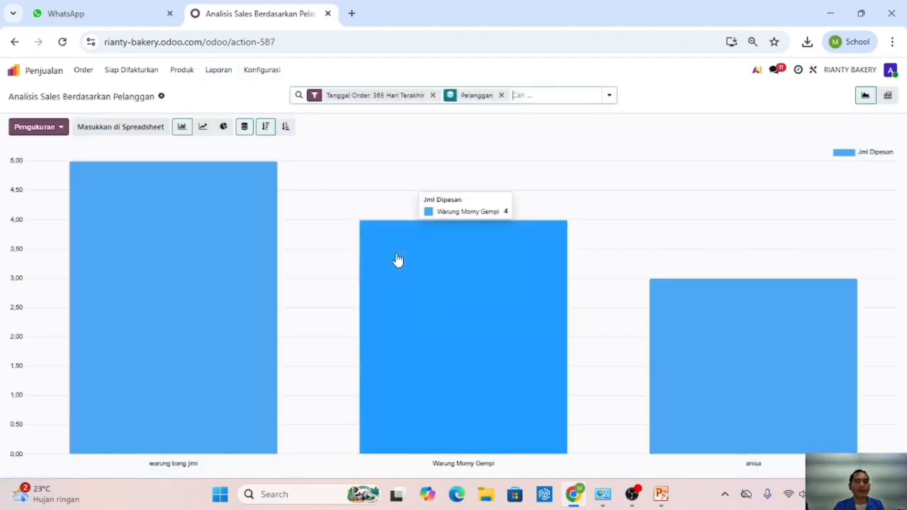
key(ctrl+minus)
mouse_move(228, 329)
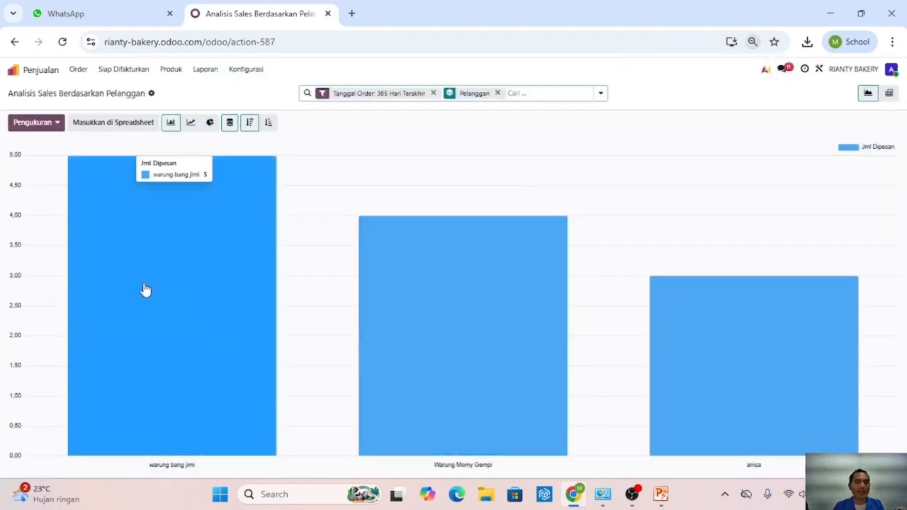
mouse_move(736, 379)
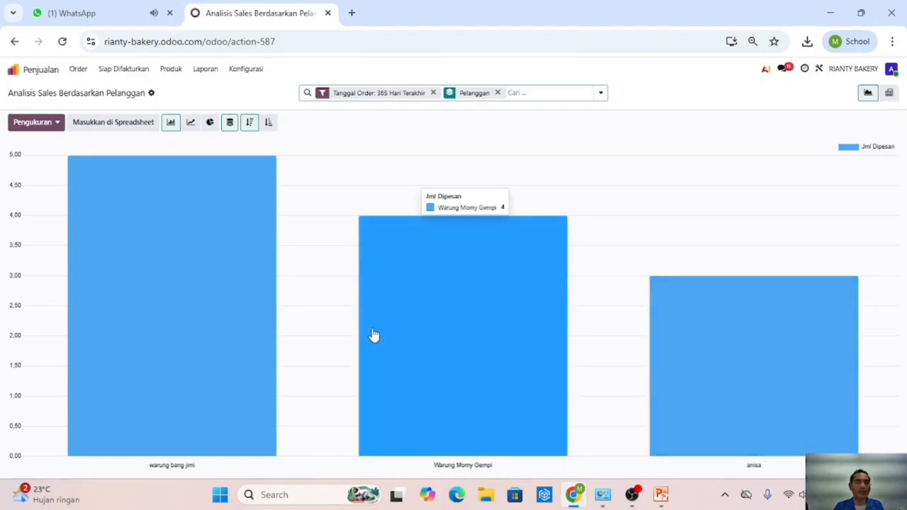
mouse_move(226, 294)
mouse_move(722, 354)
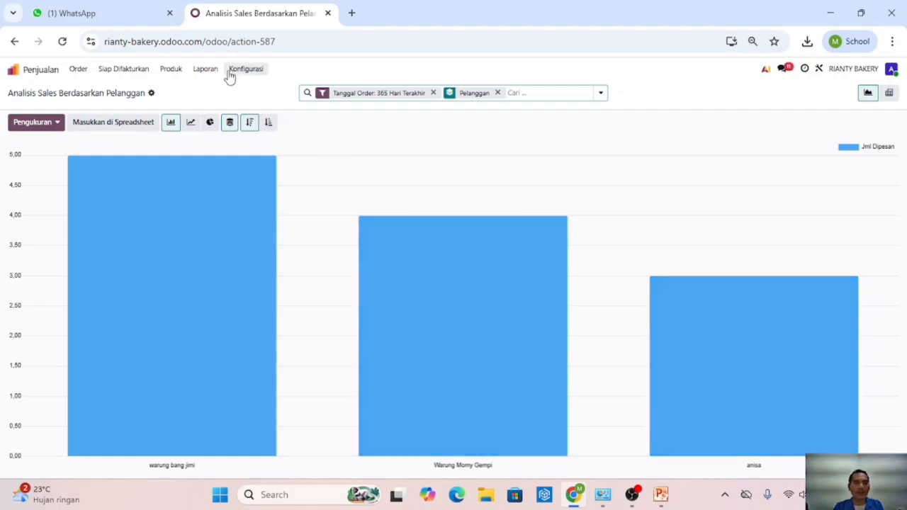
- Open the overall sales analysis (Analisa Penjualan) and examine the ordered quantity for December 2025 in the line chart
click(204, 70)
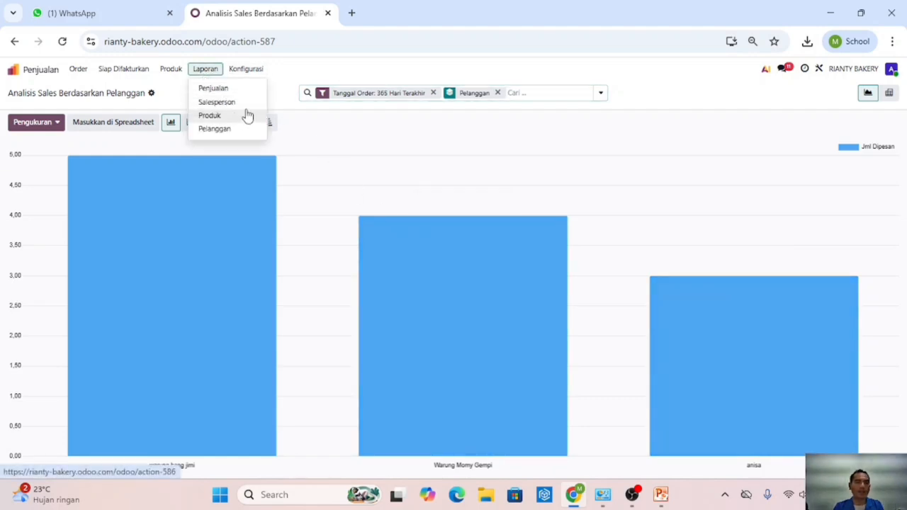
click(238, 92)
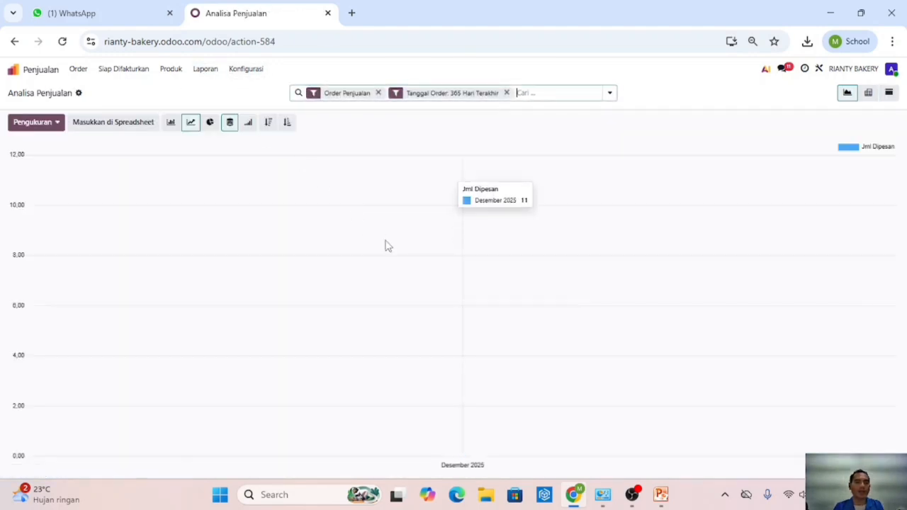
key(ctrl+minus)
key(ctrl+minus)
key(ctrl+minus)
key(ctrl+minus)
key(ctrl+minus)
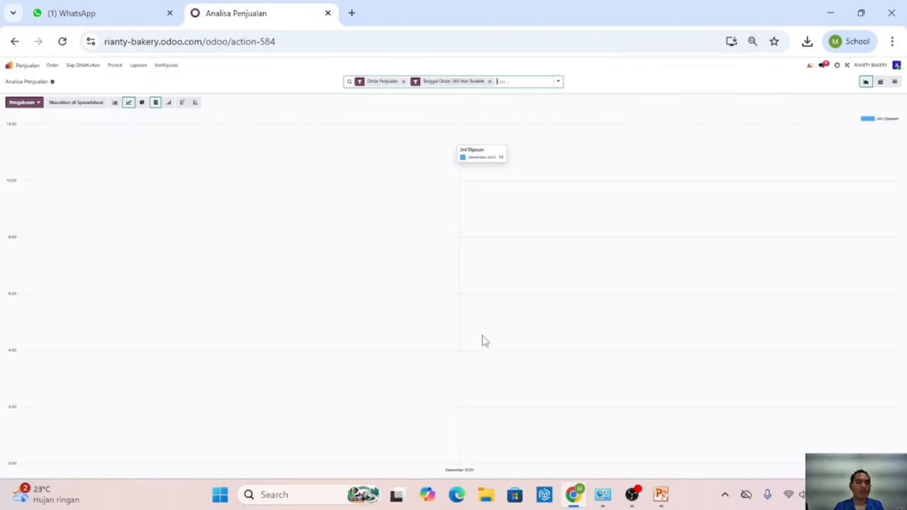
key(ctrl+plus)
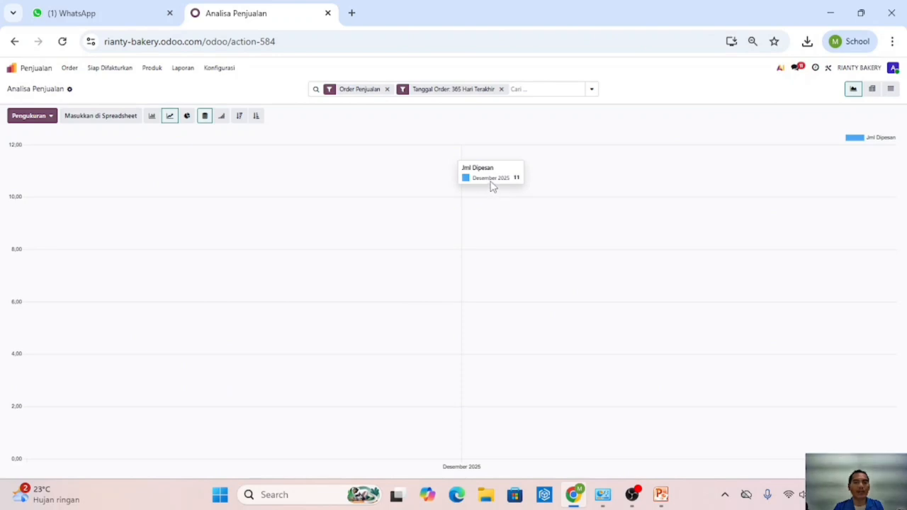
click(870, 143)
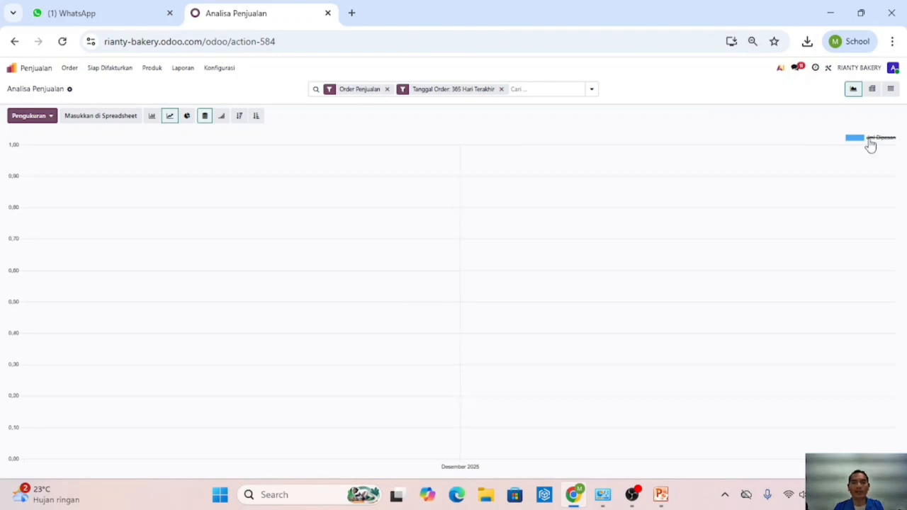
click(869, 142)
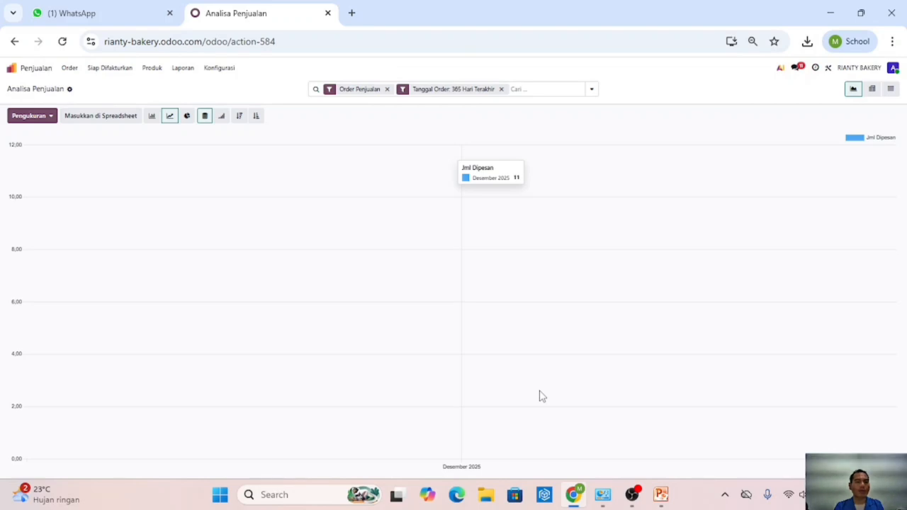
mouse_move(631, 494)
click(618, 445)
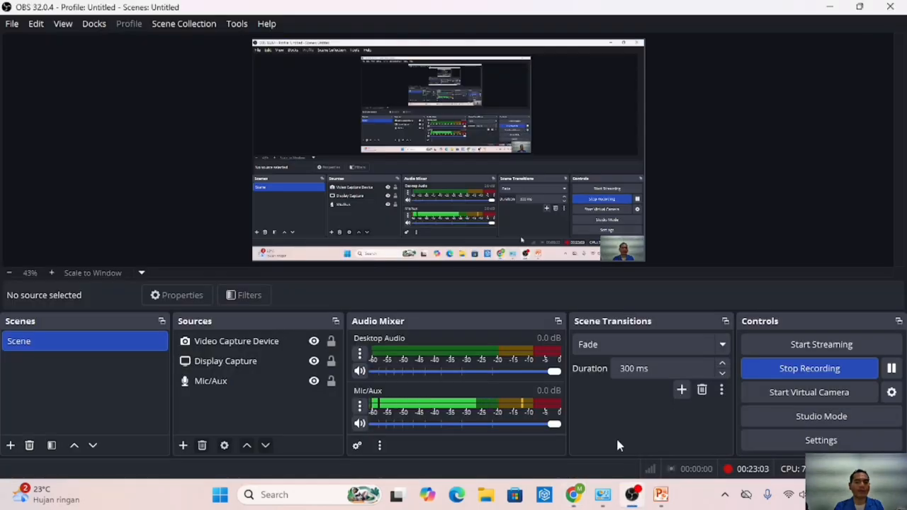